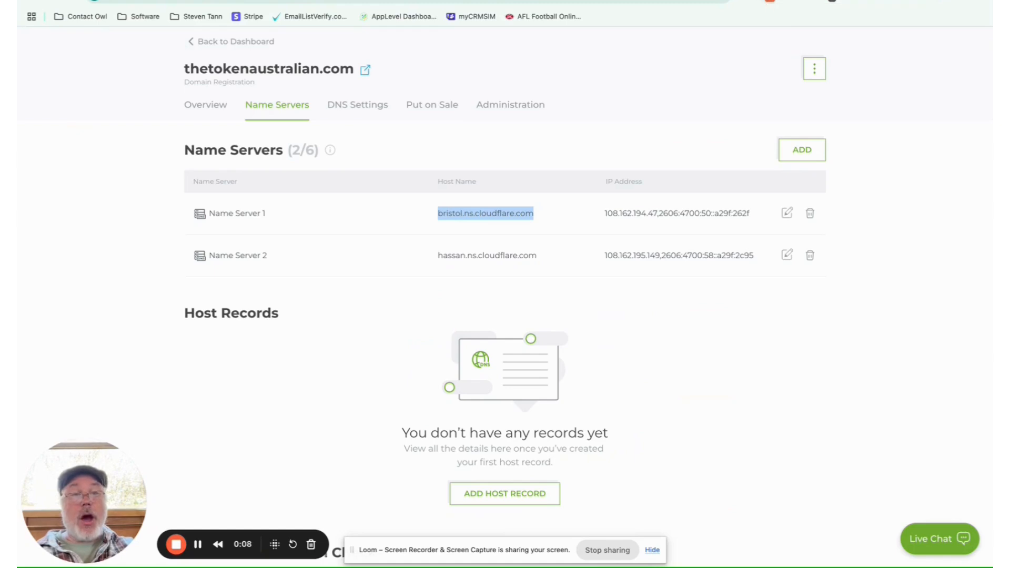
Switch to Cloudflare and check the protection status on the overview of thetokenaustralian.com.
{"action": "left_click", "coordinate": [481, 0]}
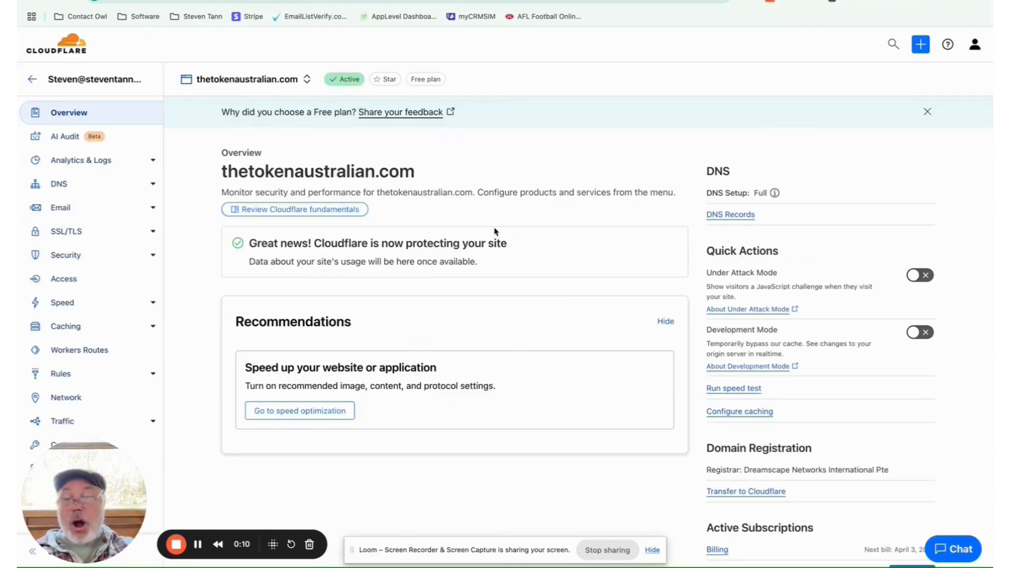
{"action": "left_click_drag", "start_coordinate": [516, 266], "coordinate": [250, 244]}
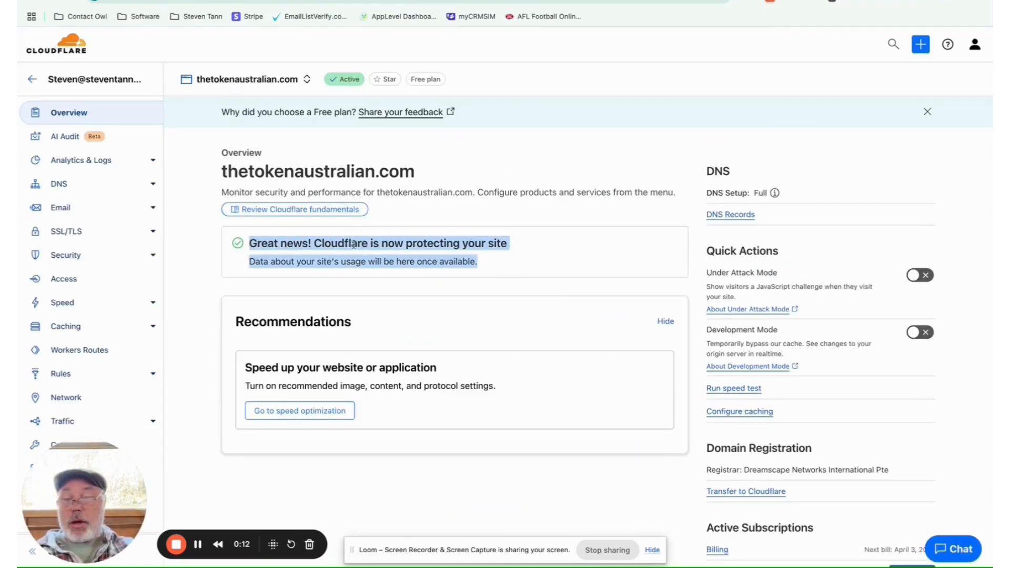
{"action": "left_click", "coordinate": [519, 261]}
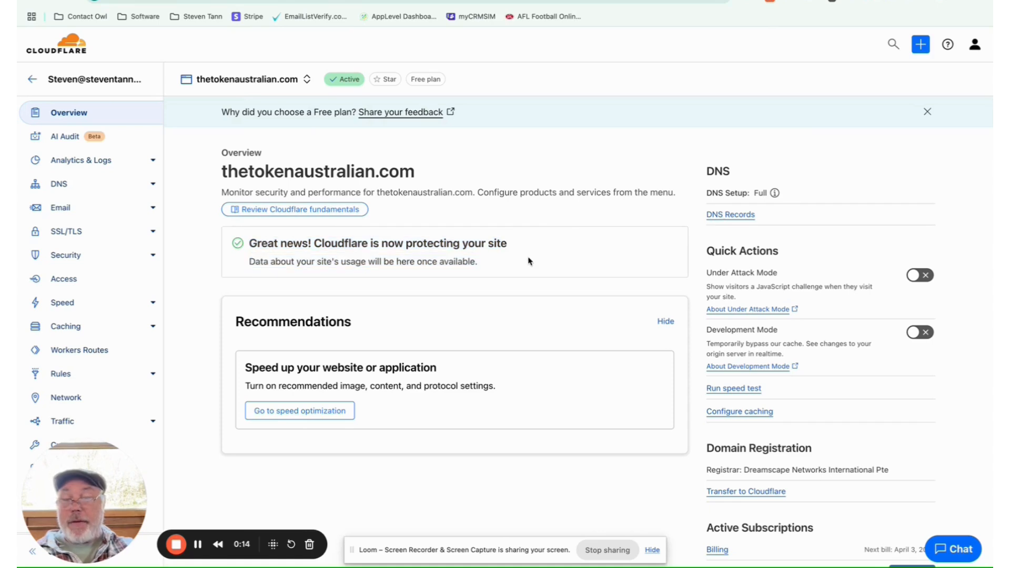
Return to the account's domain list, reopen thetokenaustralian.com and review its status message.
{"action": "left_click", "coordinate": [32, 80]}
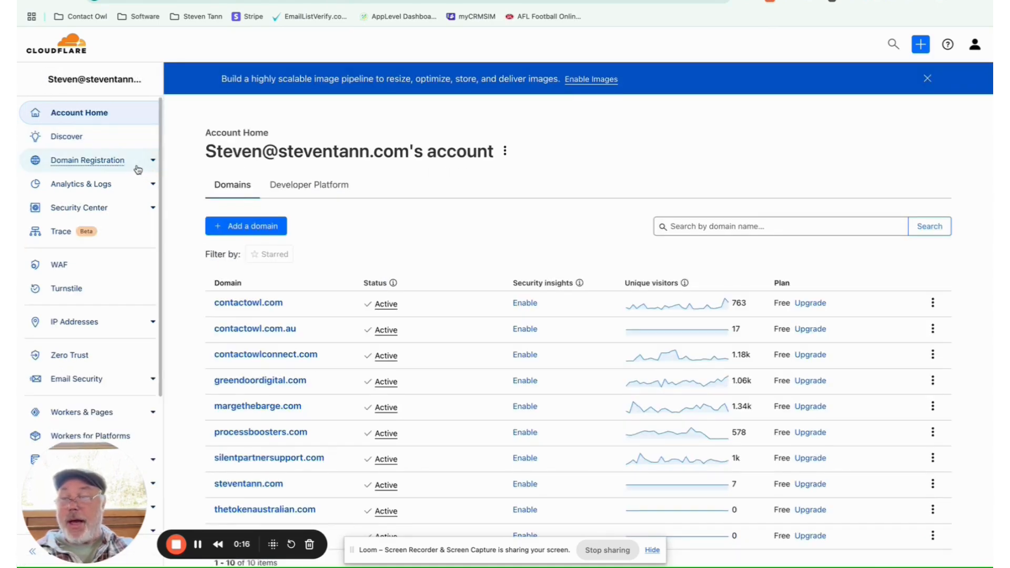
{"action": "scroll", "coordinate": [388, 342], "scroll_direction": "down", "scroll_amount": 1}
{"action": "scroll", "coordinate": [388, 342], "scroll_direction": "down", "scroll_amount": 2}
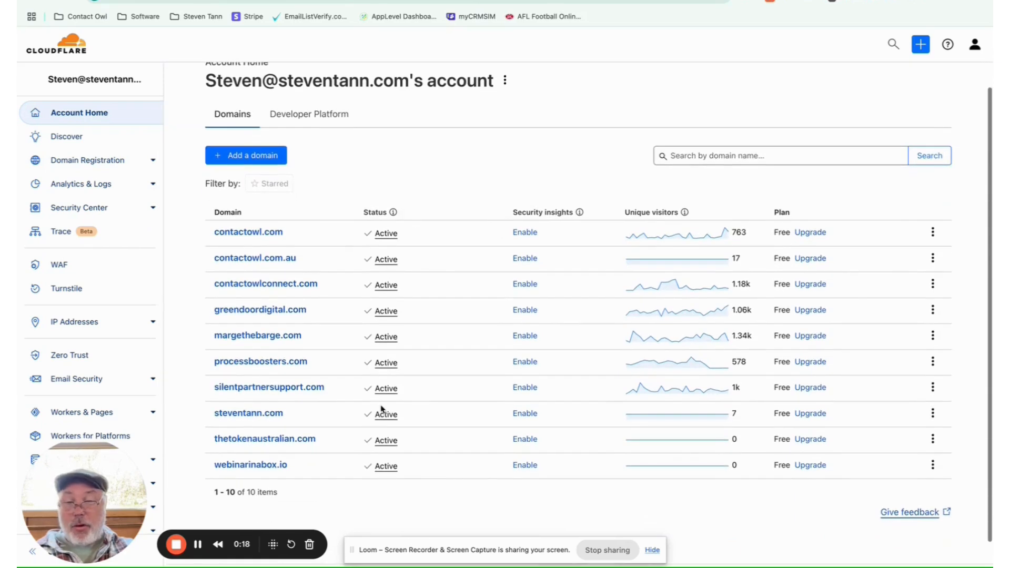
{"action": "left_click", "coordinate": [279, 440]}
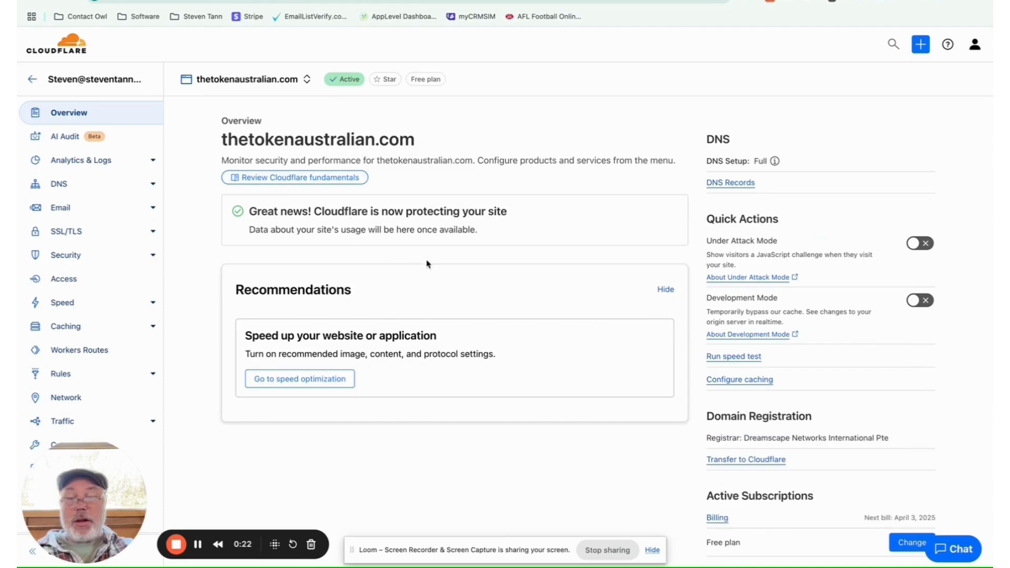
{"action": "left_click_drag", "start_coordinate": [493, 266], "coordinate": [253, 246]}
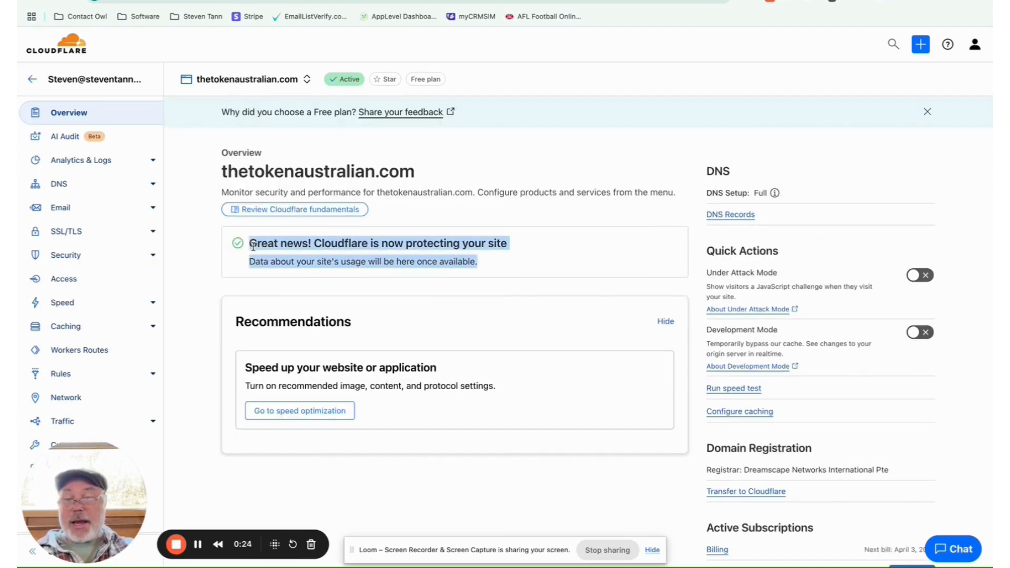
Check the domain's name servers at the registrar and examine its DNS records in Cloudflare.
{"action": "left_click", "coordinate": [779, 1]}
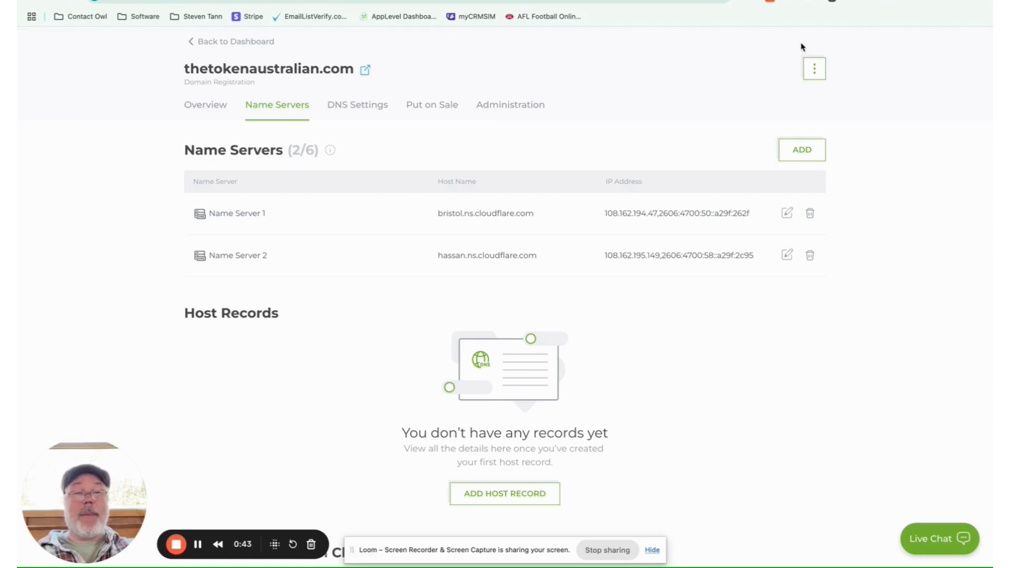
{"action": "left_click", "coordinate": [763, 2]}
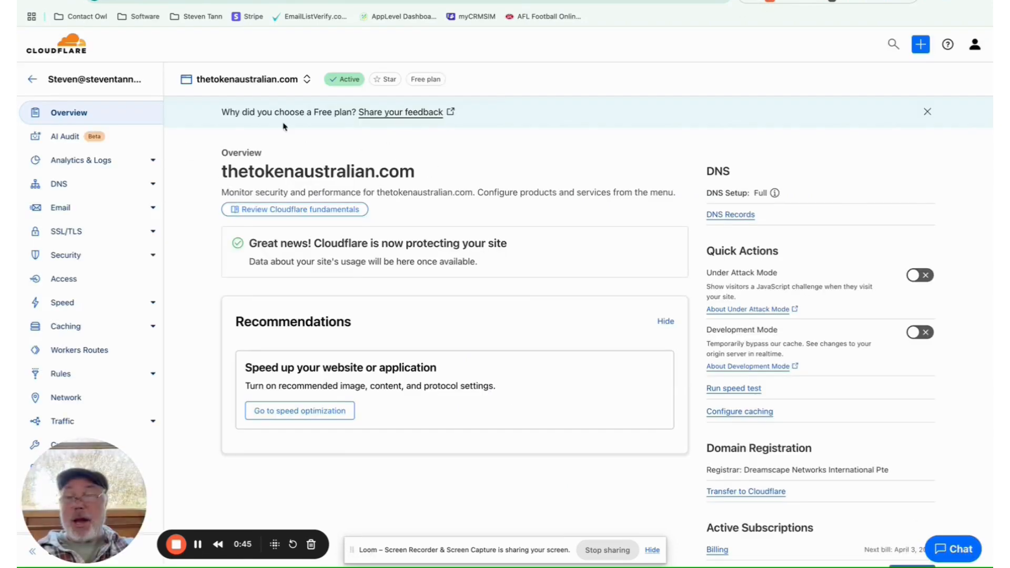
{"action": "left_click", "coordinate": [109, 184]}
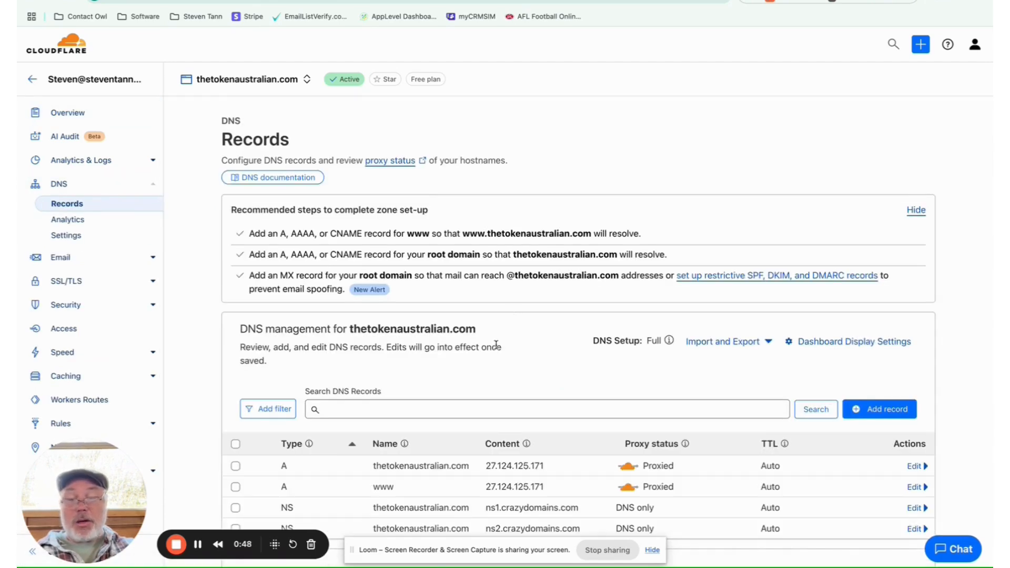
{"action": "scroll", "coordinate": [677, 363], "scroll_direction": "down", "scroll_amount": 3}
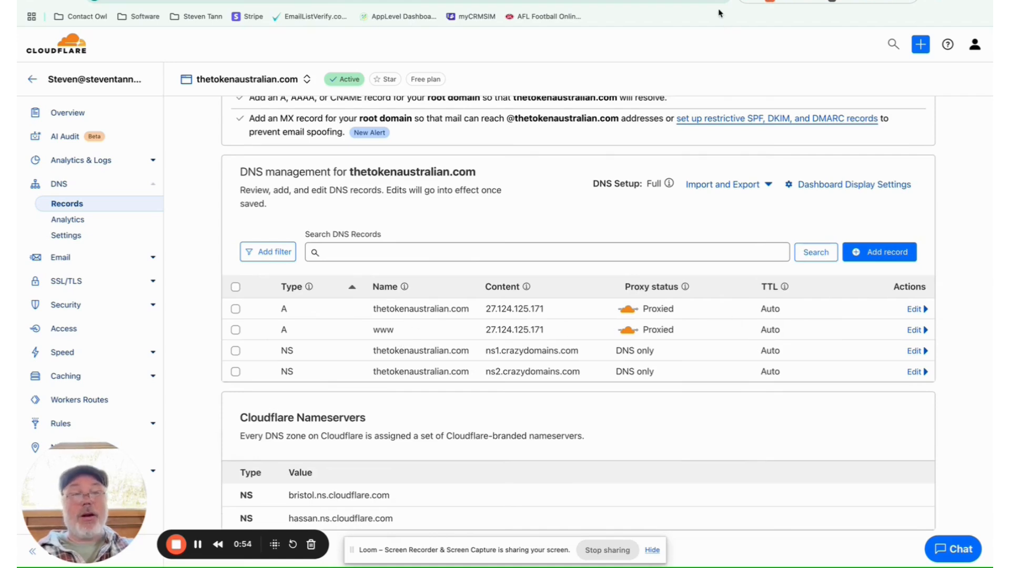
Switch to the HighLevel CRM account and open its Domains settings.
{"action": "left_click", "coordinate": [547, 0]}
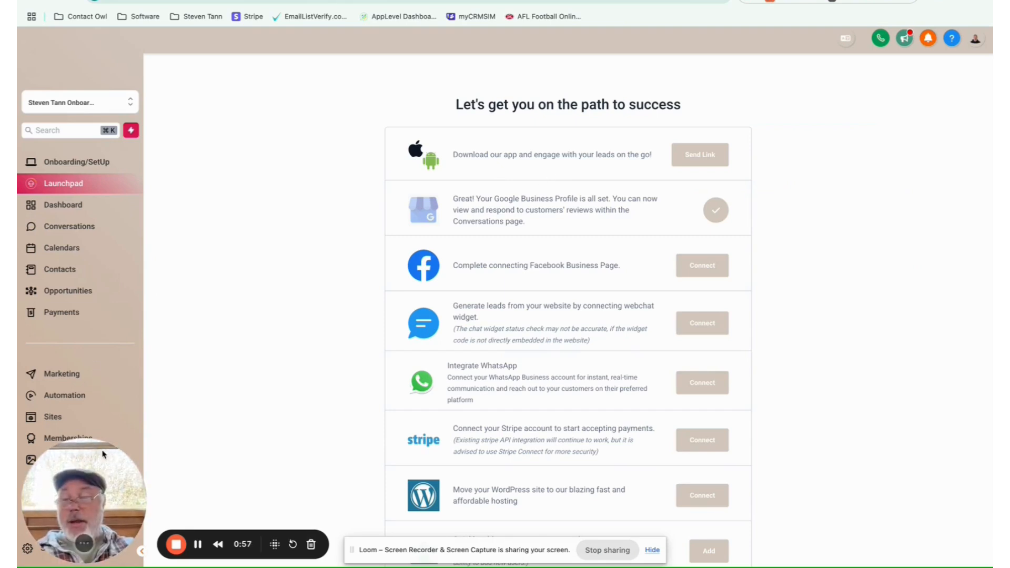
{"action": "left_click_drag", "start_coordinate": [89, 455], "coordinate": [198, 454]}
{"action": "scroll", "coordinate": [53, 460], "scroll_direction": "down", "scroll_amount": 2}
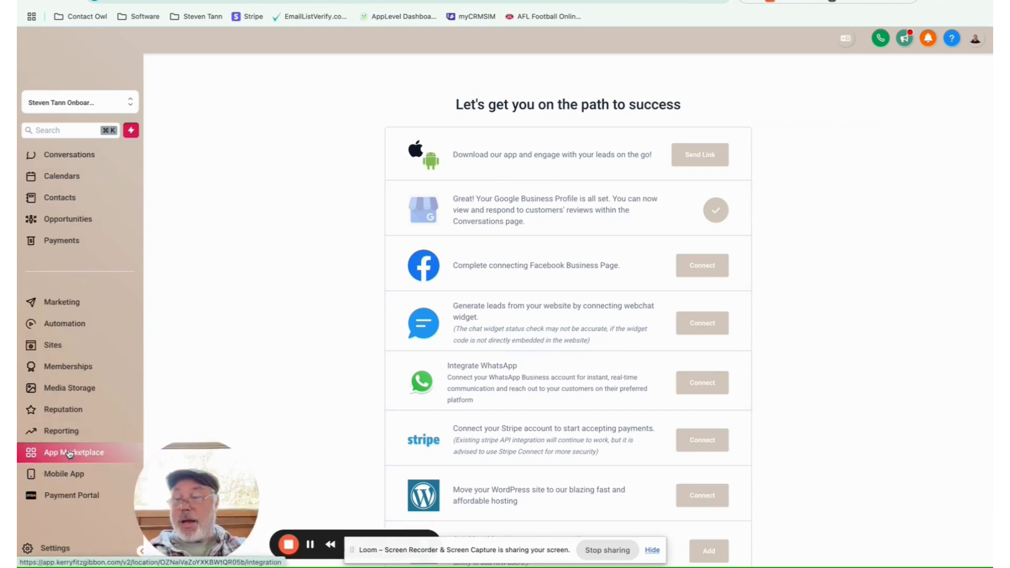
{"action": "left_click", "coordinate": [55, 550]}
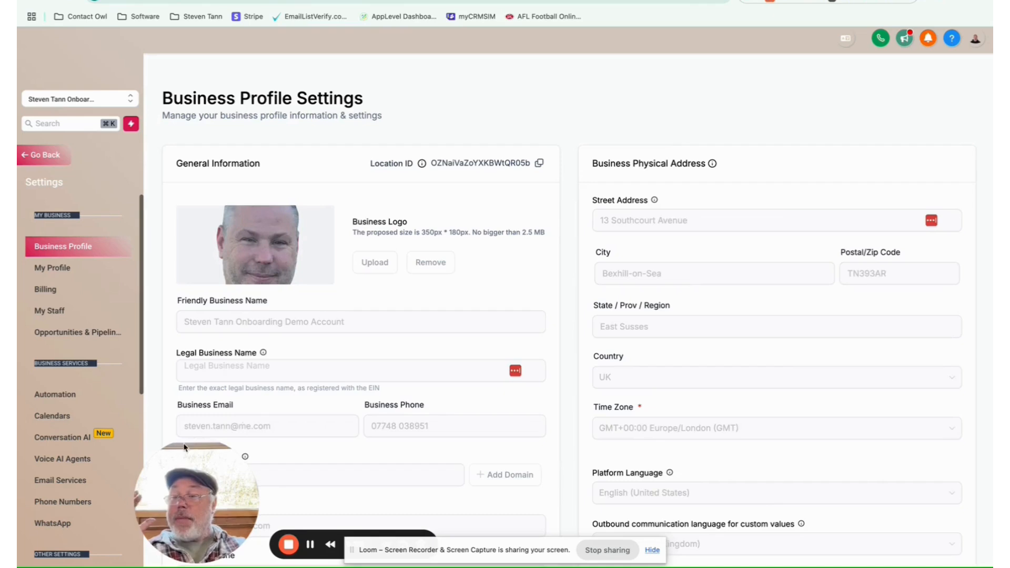
{"action": "left_click_drag", "start_coordinate": [193, 462], "coordinate": [150, 459]}
{"action": "scroll", "coordinate": [83, 418], "scroll_direction": "down", "scroll_amount": 4}
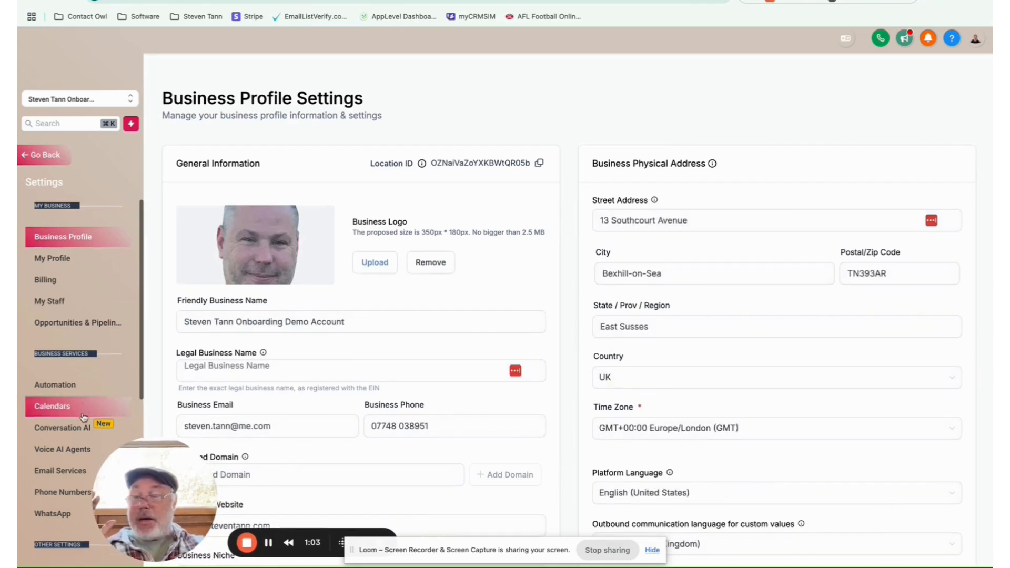
{"action": "scroll", "coordinate": [83, 418], "scroll_direction": "down", "scroll_amount": 1}
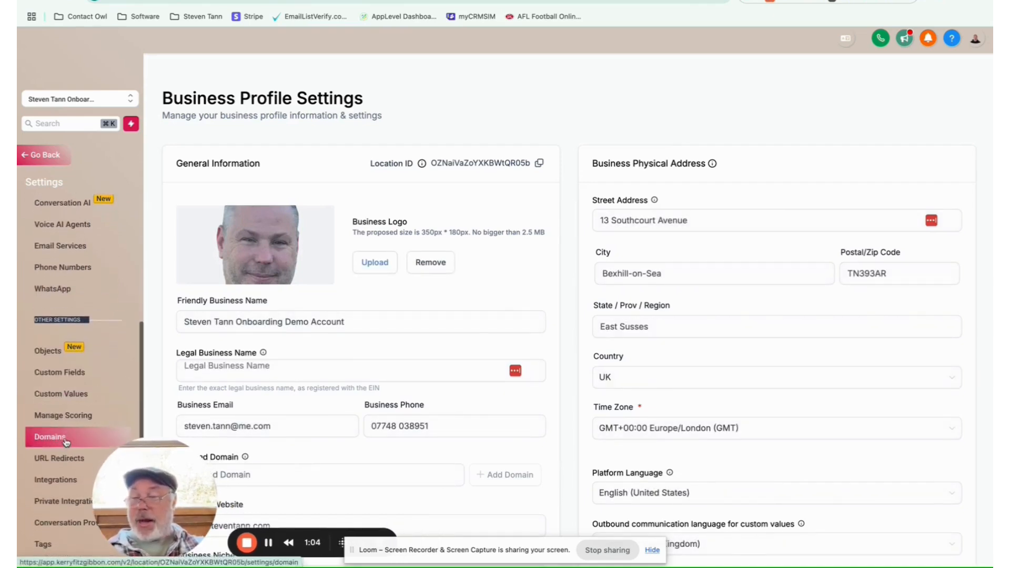
{"action": "left_click", "coordinate": [50, 437]}
{"action": "left_click_drag", "start_coordinate": [145, 452], "coordinate": [113, 466]}
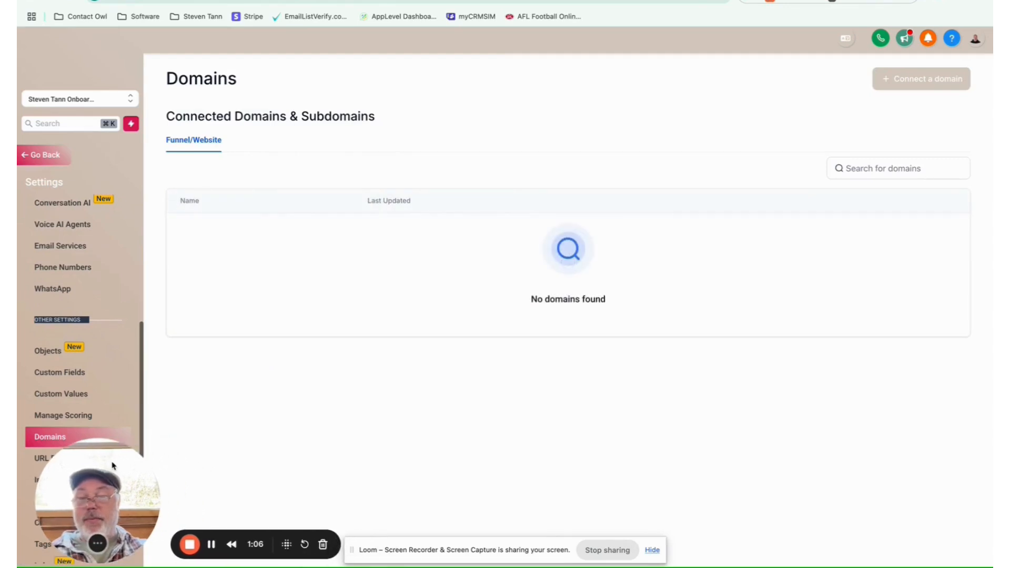
Start connecting a domain, copying thetokenaustralian.com from the registrar page as the domain, and continue to the connection options.
{"action": "left_click", "coordinate": [911, 84]}
{"action": "key", "text": "ctrl+Tab"}
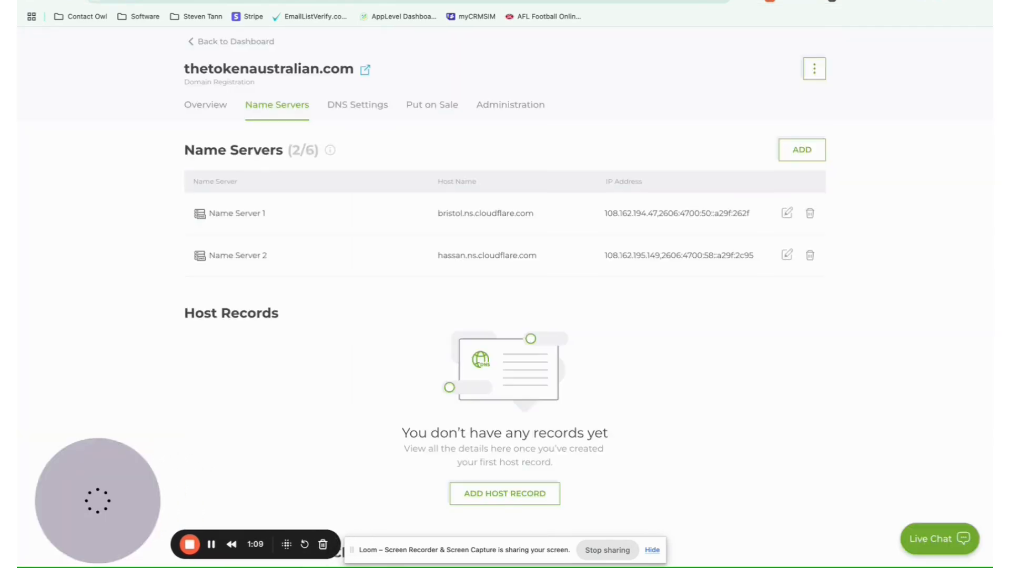
{"action": "left_click_drag", "start_coordinate": [351, 69], "coordinate": [185, 67]}
{"action": "key", "text": "ctrl+c"}
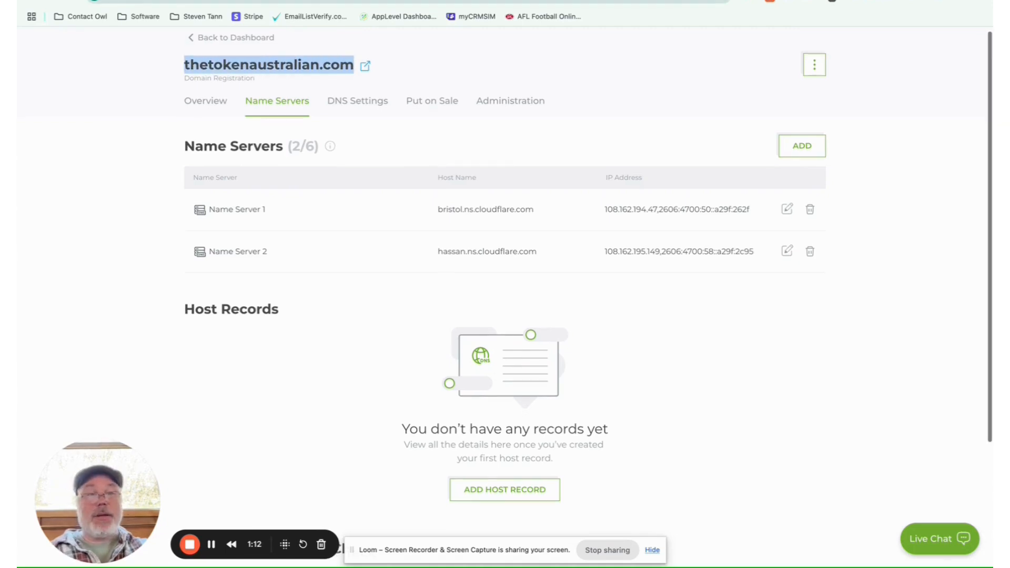
{"action": "key", "text": "ctrl+shift+Tab"}
{"action": "left_click", "coordinate": [429, 149]}
{"action": "key", "text": "ctrl+v"}
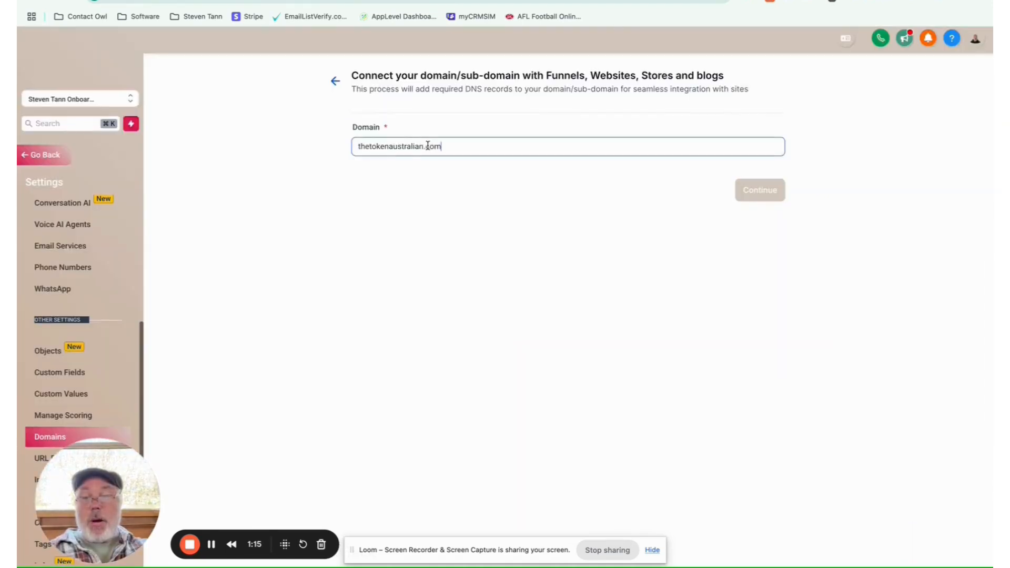
{"action": "left_click", "coordinate": [761, 192]}
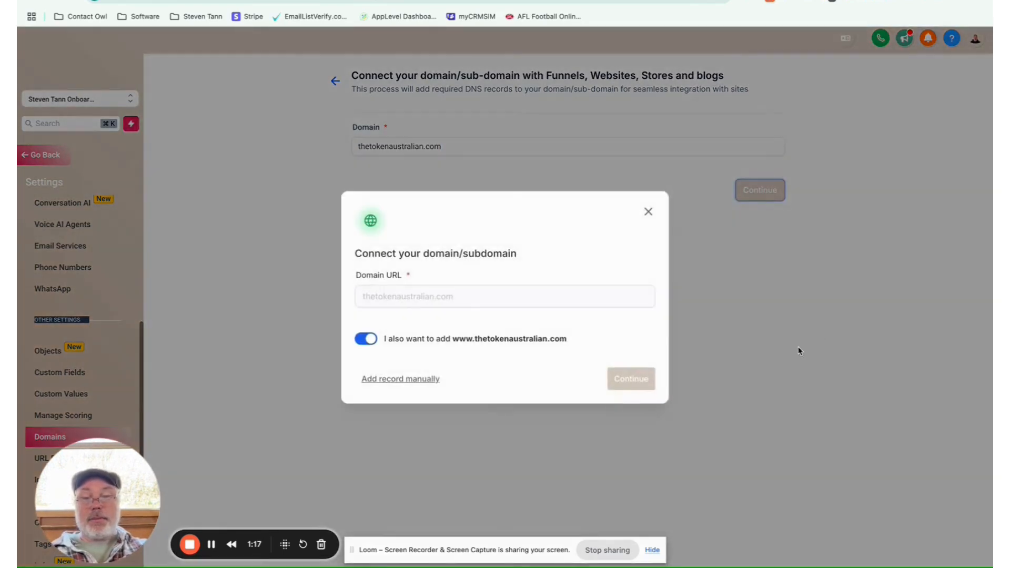
Try to set up the domain with manually added records, and check the name servers at the registrar.
{"action": "left_click_drag", "start_coordinate": [574, 344], "coordinate": [453, 343]}
{"action": "left_click", "coordinate": [416, 379]}
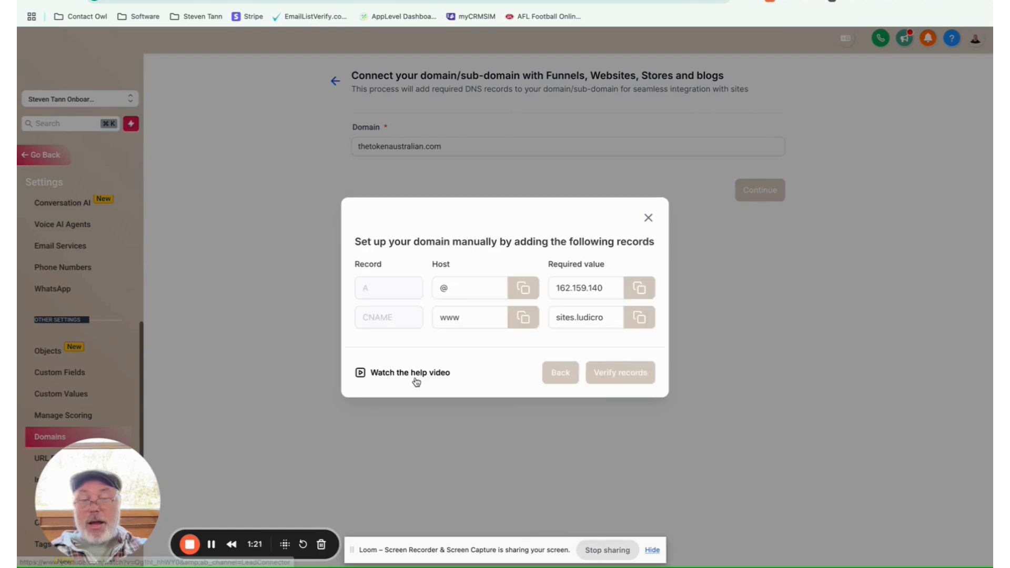
{"action": "left_click", "coordinate": [548, 298]}
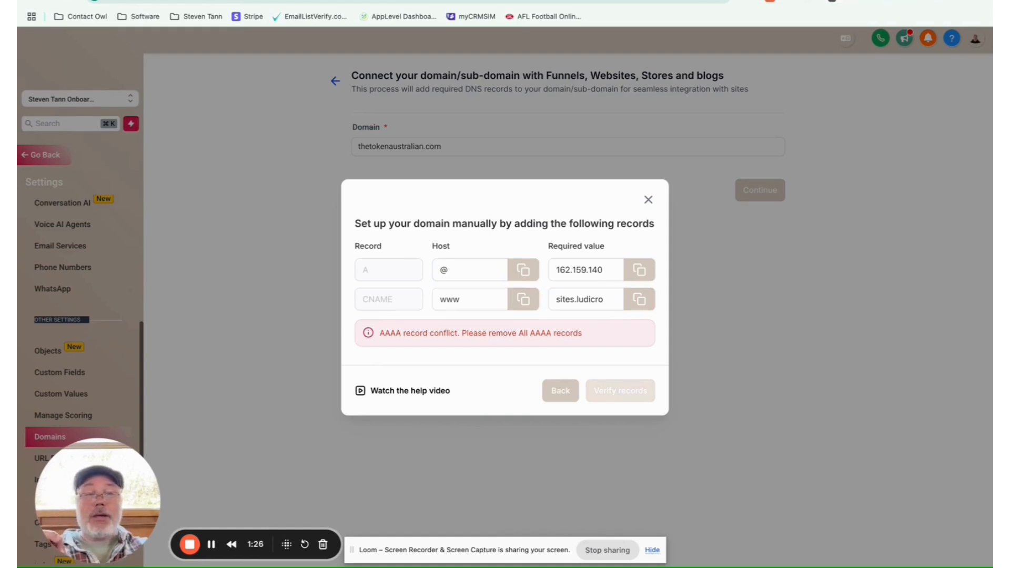
{"action": "left_click", "coordinate": [841, 1]}
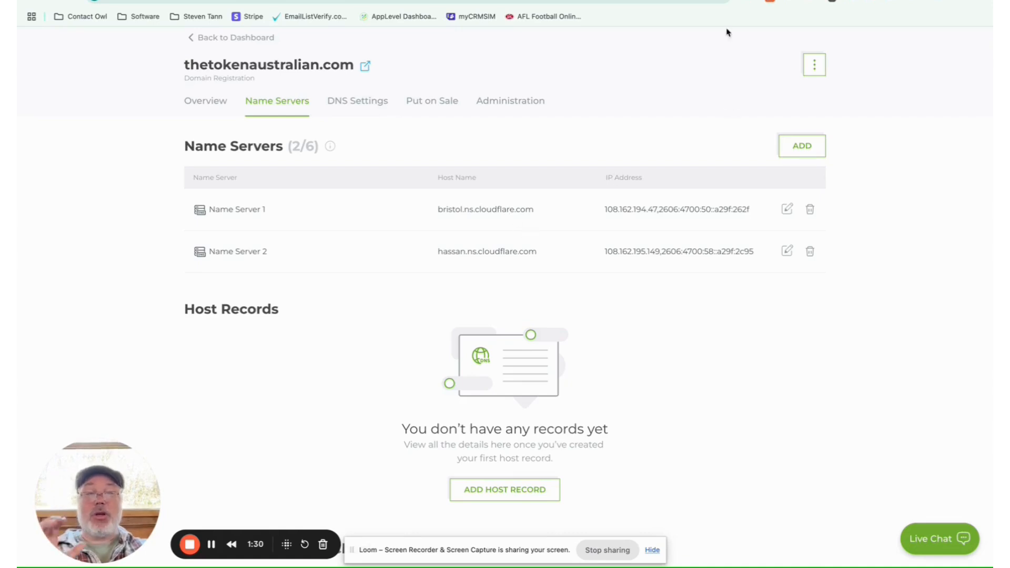
{"action": "left_click", "coordinate": [705, 1]}
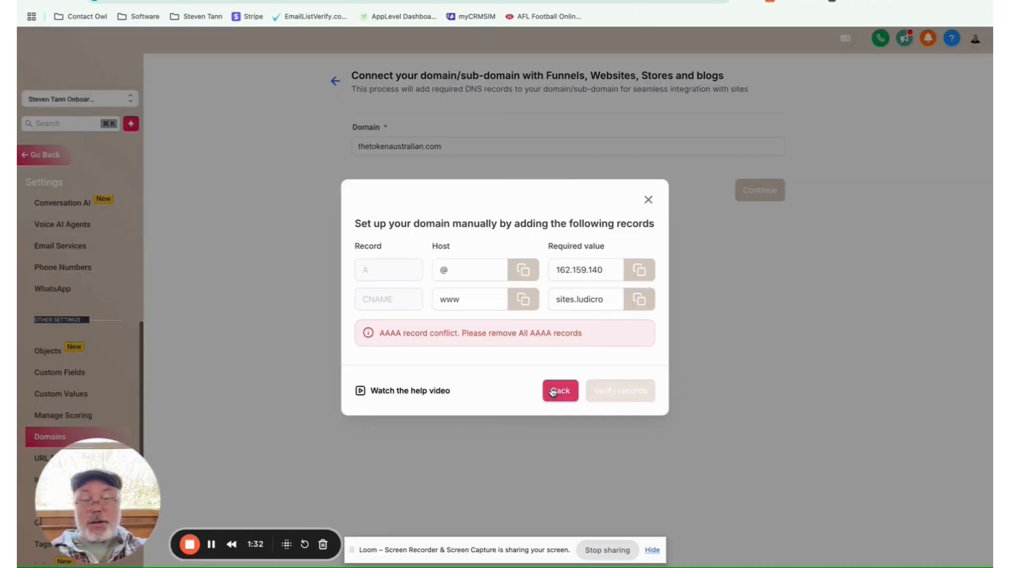
Reopen the manual record setup, open its help video and return to the domain setup.
{"action": "left_click", "coordinate": [553, 392]}
{"action": "left_click", "coordinate": [395, 379]}
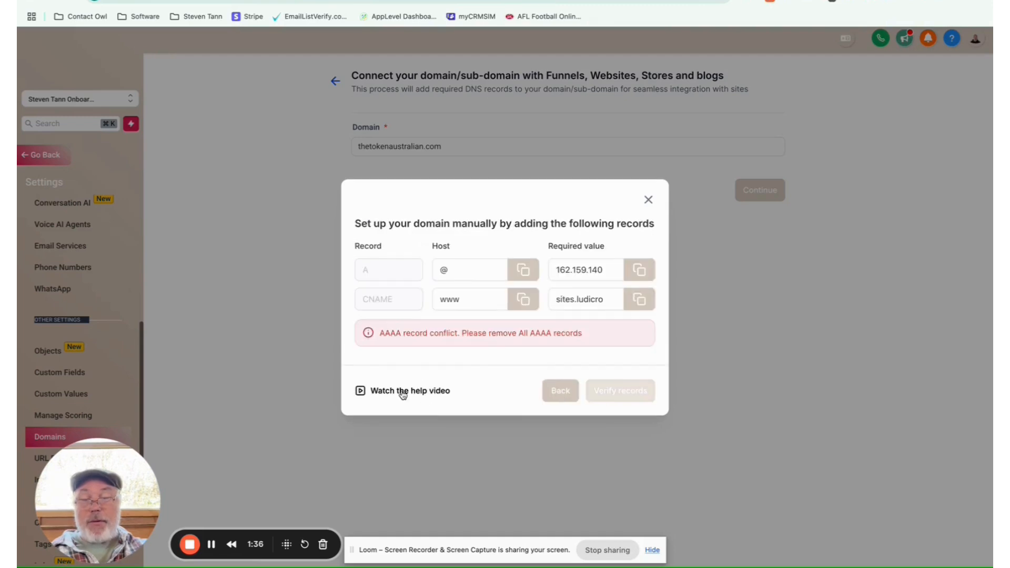
{"action": "left_click", "coordinate": [365, 392]}
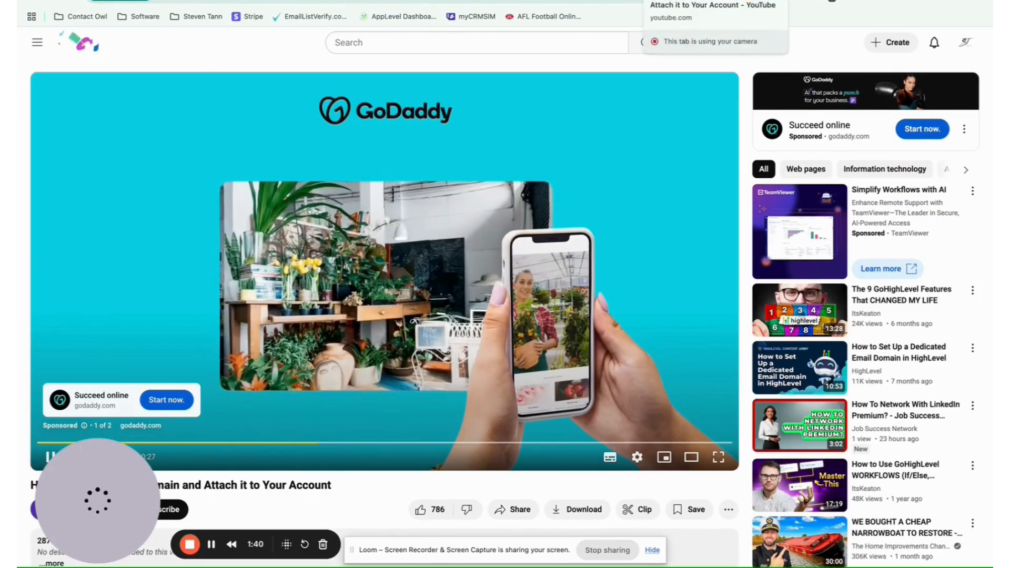
{"action": "left_click", "coordinate": [587, 0]}
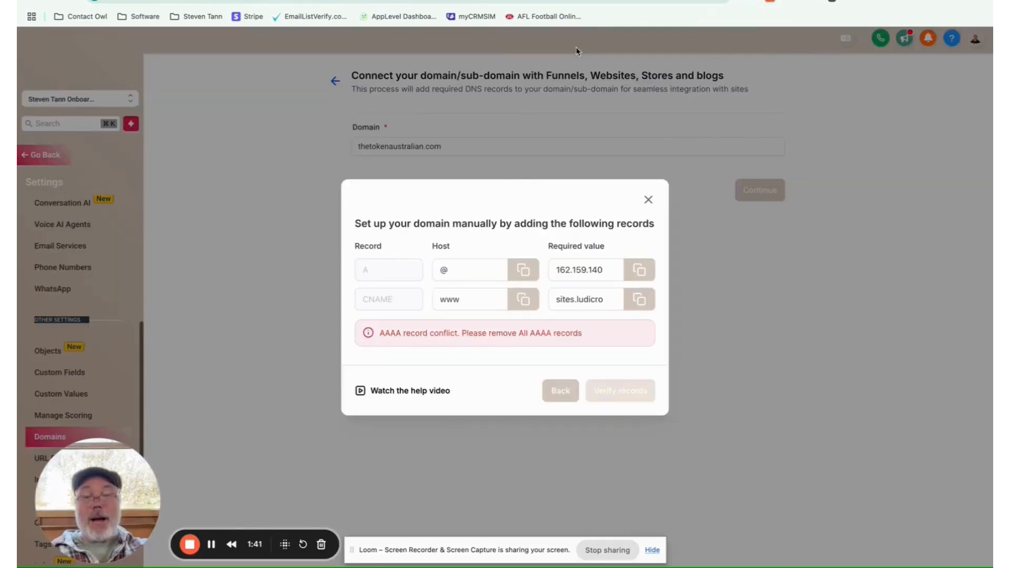
{"action": "left_click", "coordinate": [576, 393]}
{"action": "left_click", "coordinate": [378, 336]}
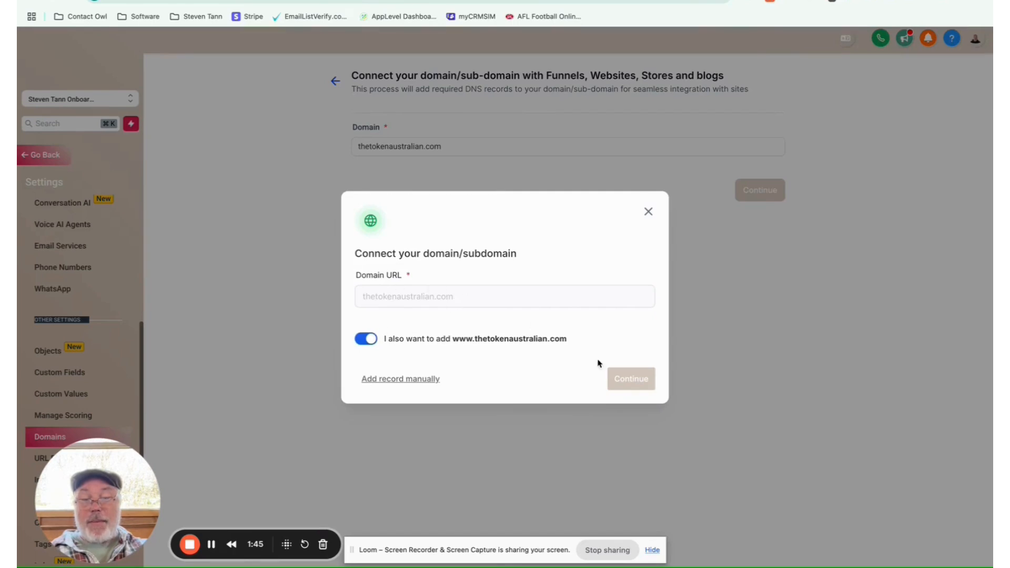
{"action": "left_click", "coordinate": [638, 383]}
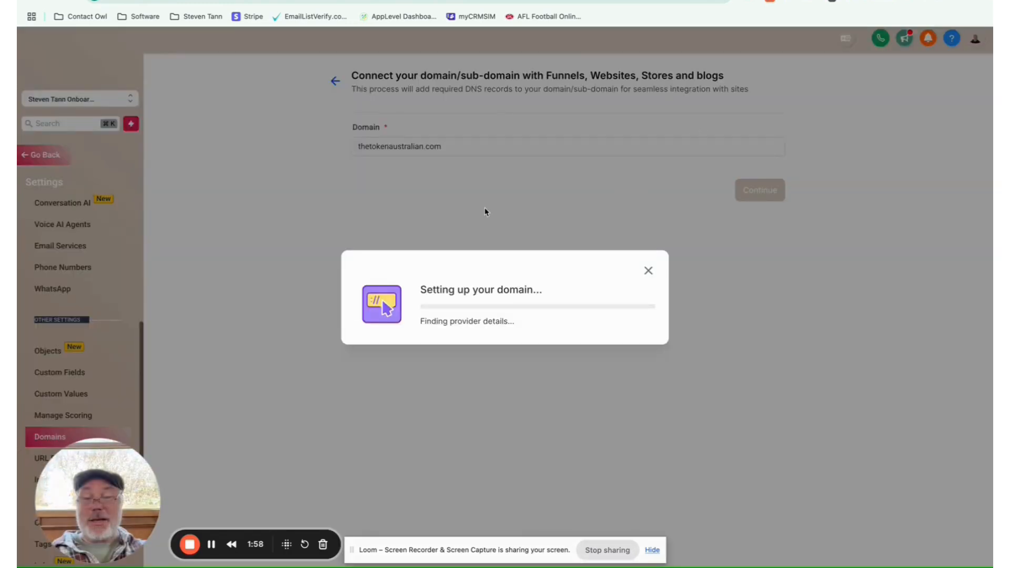
Switch to Cloudflare and examine the NS records listed in the DNS management of thetokenaustralian.com.
{"action": "left_click", "coordinate": [211, 545]}
{"action": "key", "text": "ctrl+Up"}
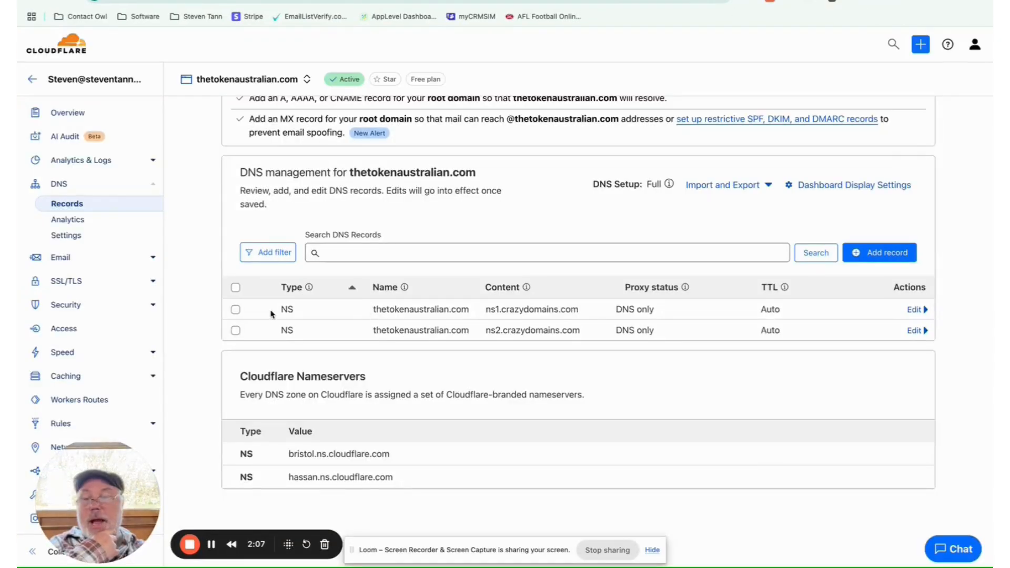
{"action": "left_click_drag", "start_coordinate": [473, 335], "coordinate": [376, 311]}
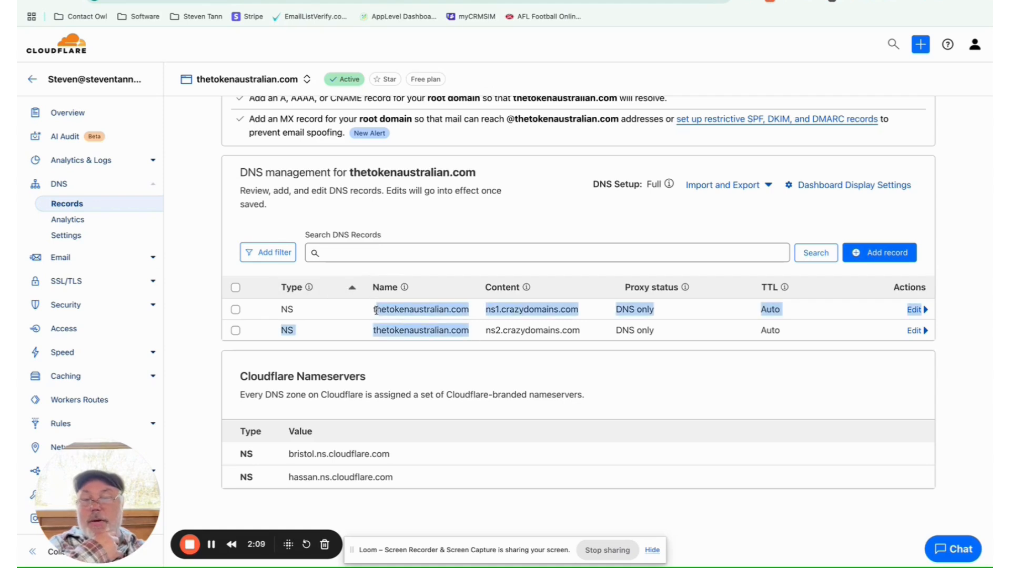
{"action": "left_click", "coordinate": [474, 329]}
{"action": "scroll", "coordinate": [513, 272], "scroll_direction": "down", "scroll_amount": 1}
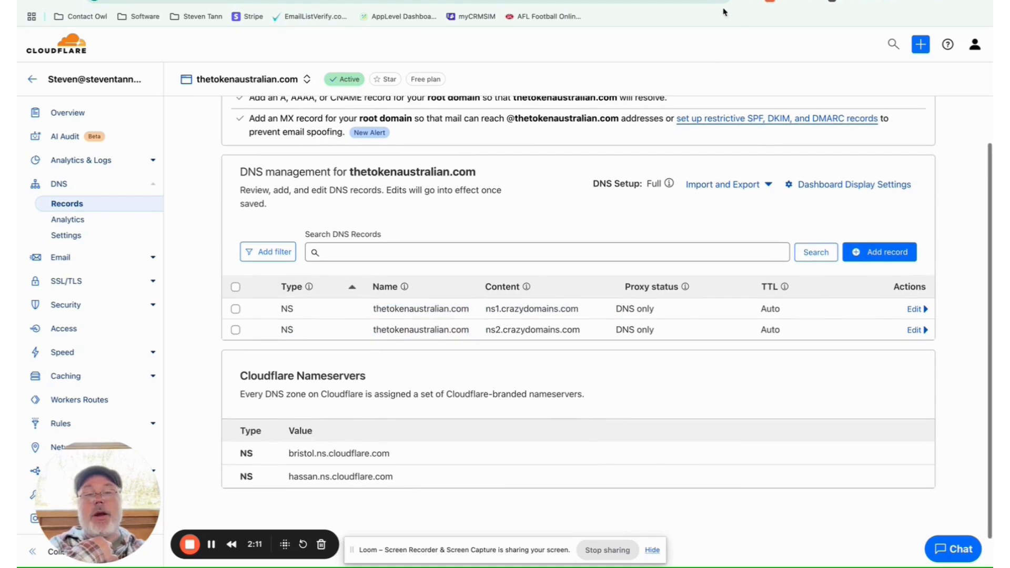
Check the domain setup progress in the CRM and return to the Cloudflare DNS records.
{"action": "left_click", "coordinate": [695, 0]}
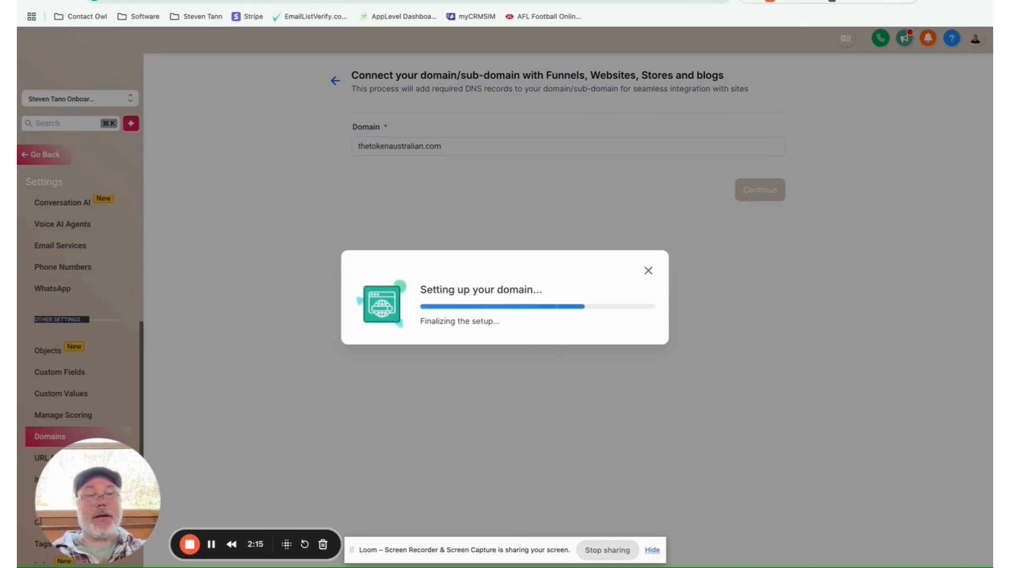
{"action": "left_click", "coordinate": [689, 1]}
{"action": "scroll", "coordinate": [387, 322], "scroll_direction": "up", "scroll_amount": 1}
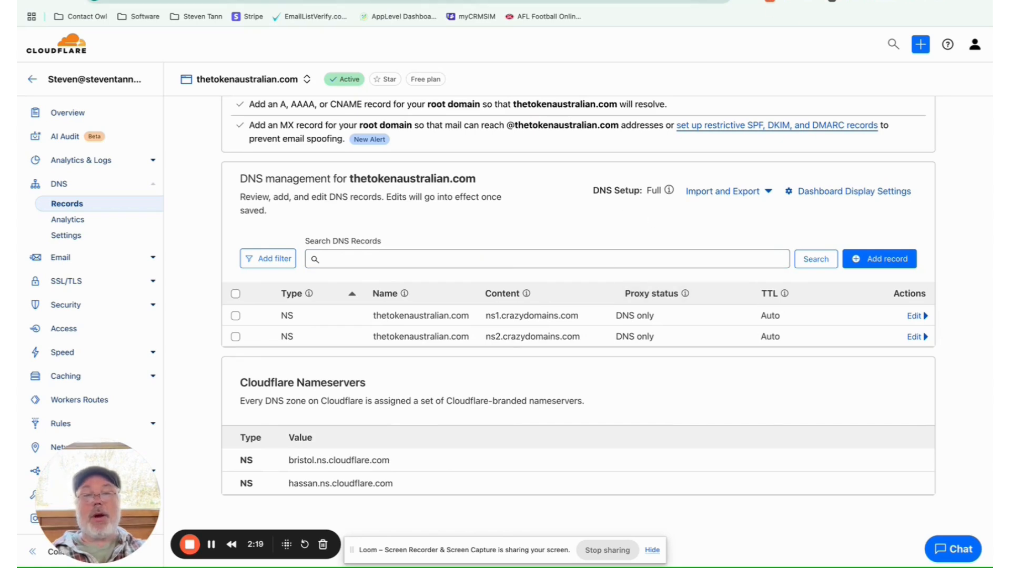
Authorize thetokenaustralian.com in the CRM and approve LeadConnector's A and CNAME records in Cloudflare to complete the domain connection.
{"action": "left_click", "coordinate": [771, 4]}
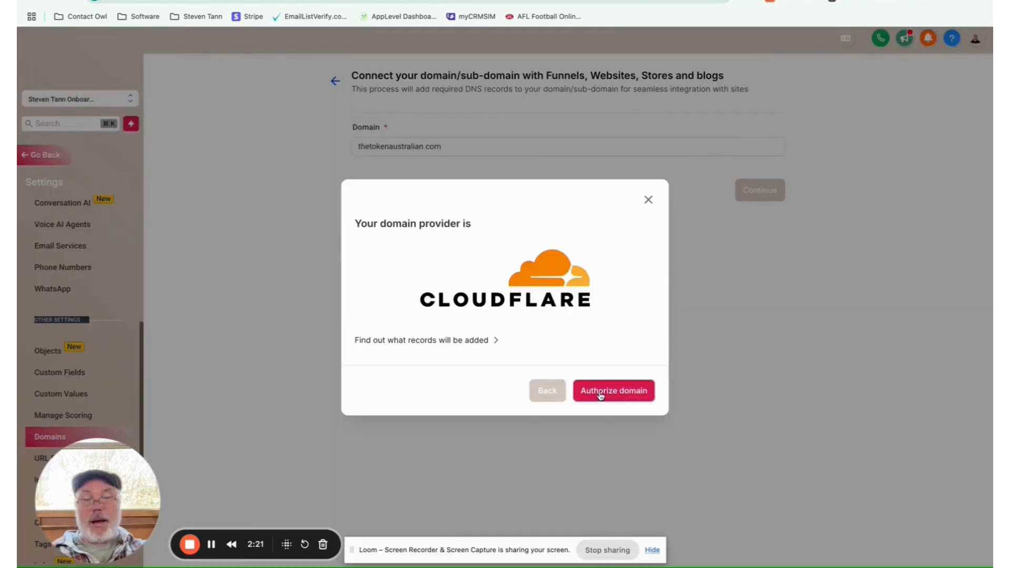
{"action": "left_click", "coordinate": [605, 392]}
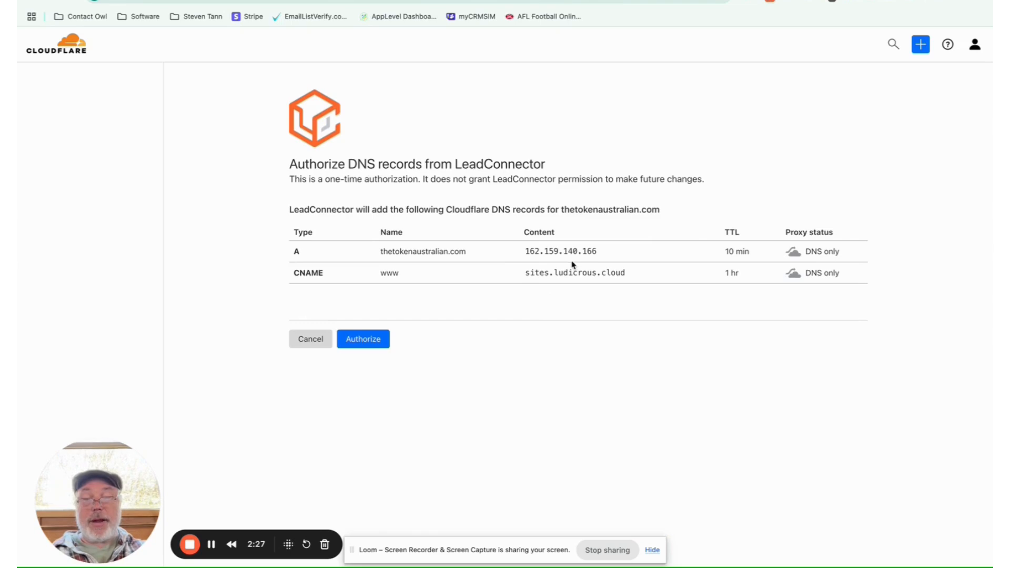
{"action": "left_click", "coordinate": [366, 340]}
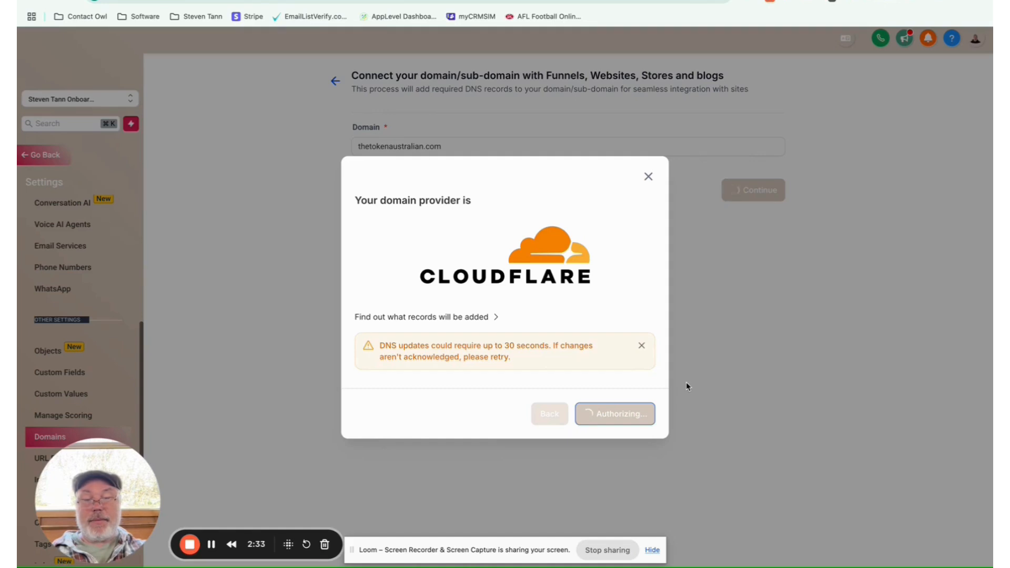
{"action": "left_click", "coordinate": [638, 416]}
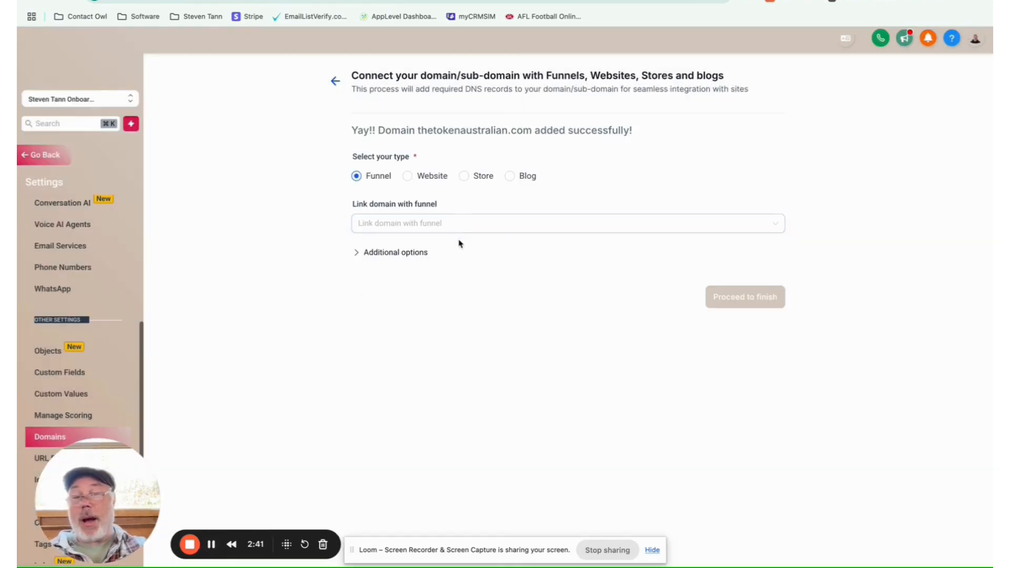
Check the DNS records of thetokenaustralian.com in Cloudflare and return to the CRM domain setup.
{"action": "left_click", "coordinate": [221, 1]}
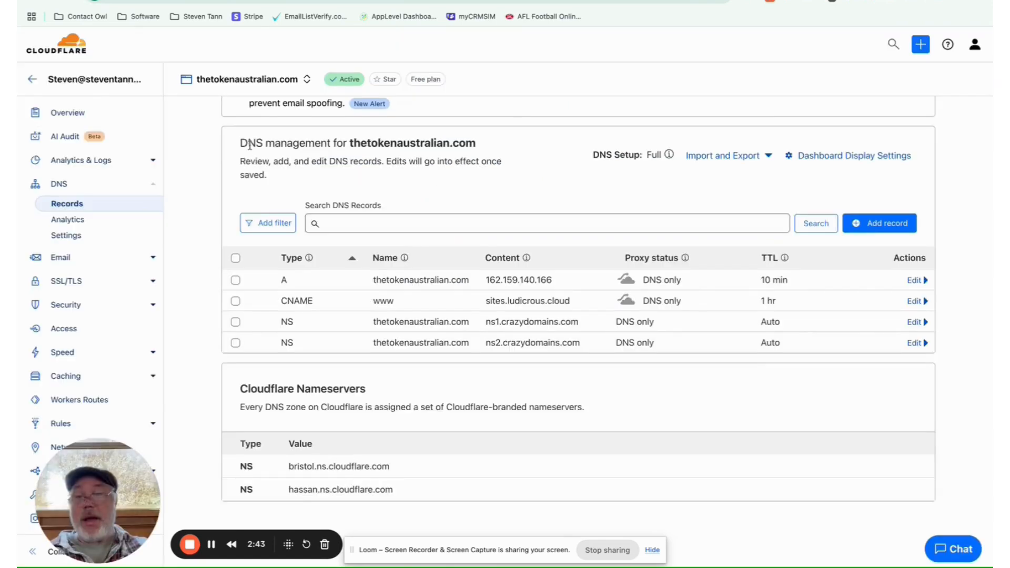
{"action": "left_click", "coordinate": [452, 1]}
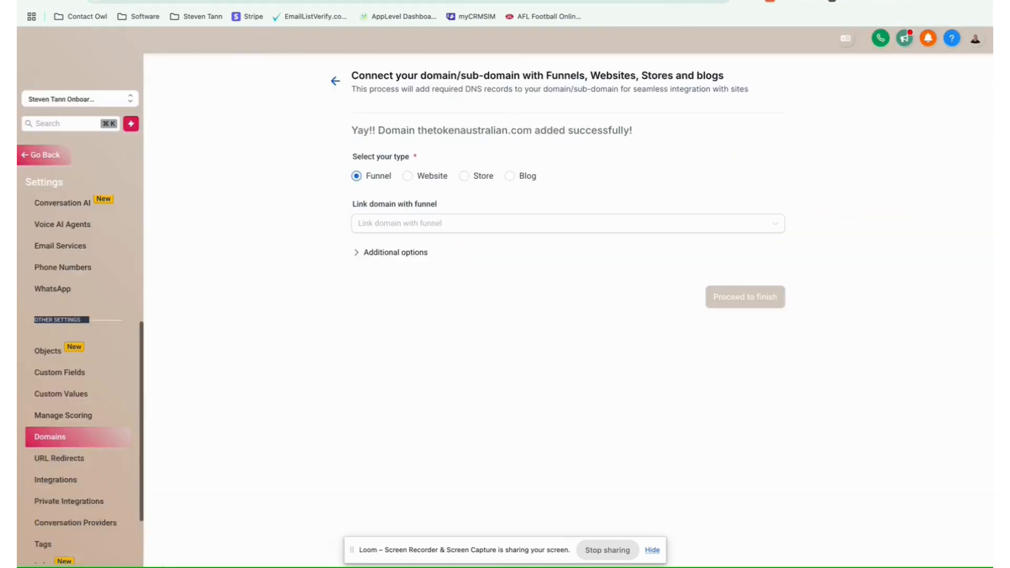
Review the Funnel, Website, Store and Blog link types for the domain, leaving Funnel selected.
{"action": "left_click", "coordinate": [433, 224]}
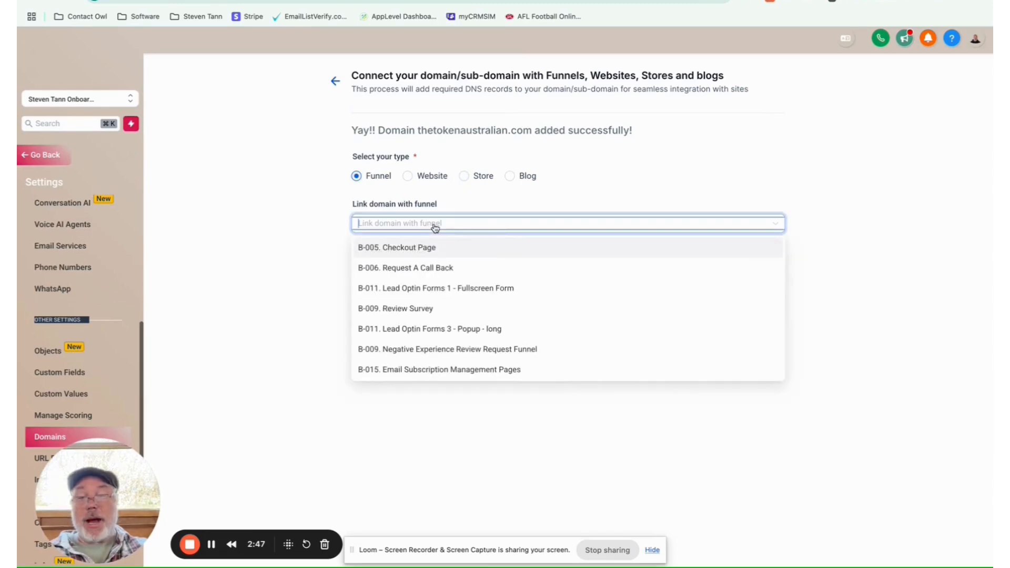
{"action": "left_click", "coordinate": [424, 176]}
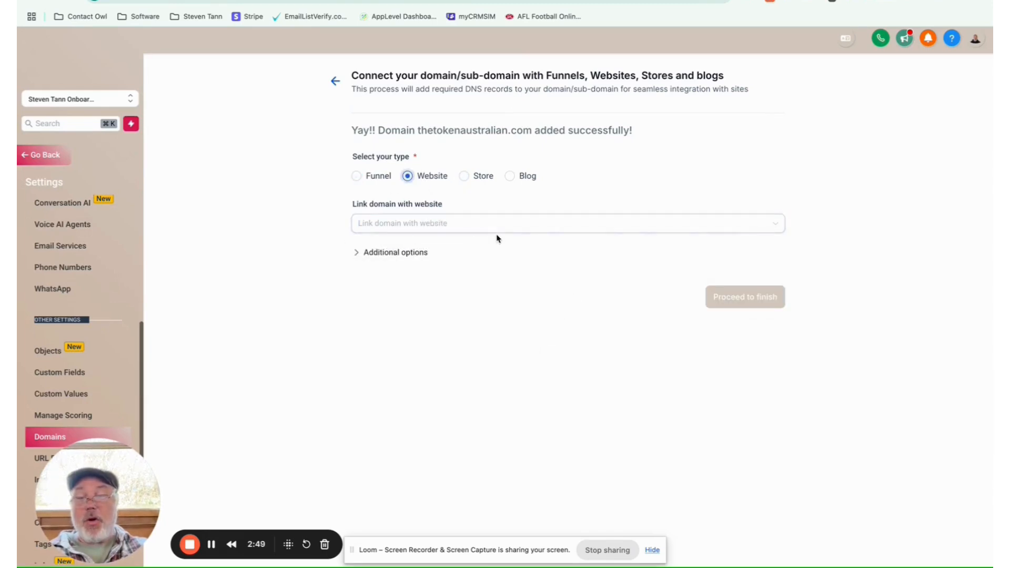
{"action": "left_click", "coordinate": [497, 226]}
{"action": "left_click", "coordinate": [590, 196]}
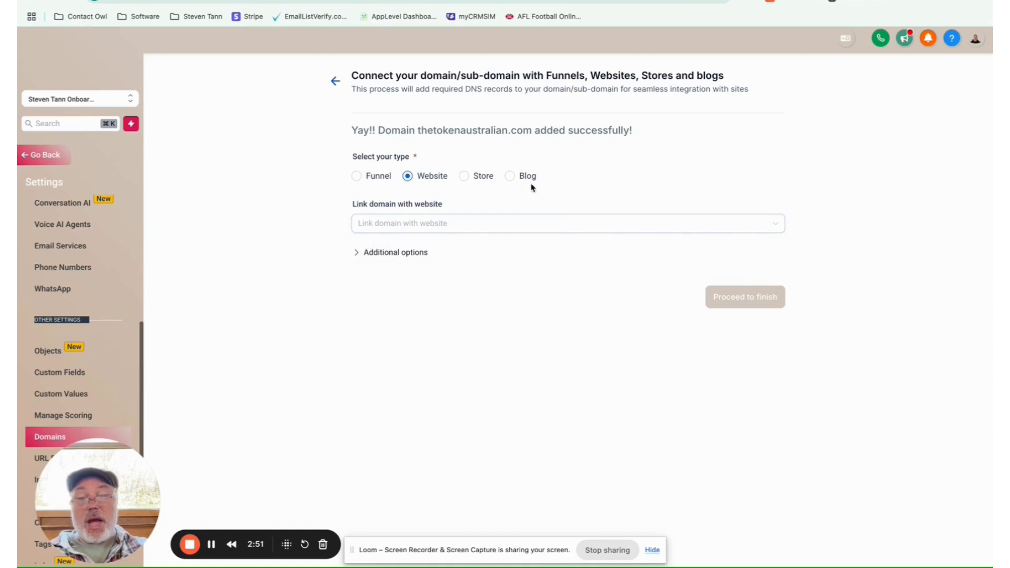
{"action": "left_click", "coordinate": [464, 176]}
{"action": "left_click", "coordinate": [509, 177]}
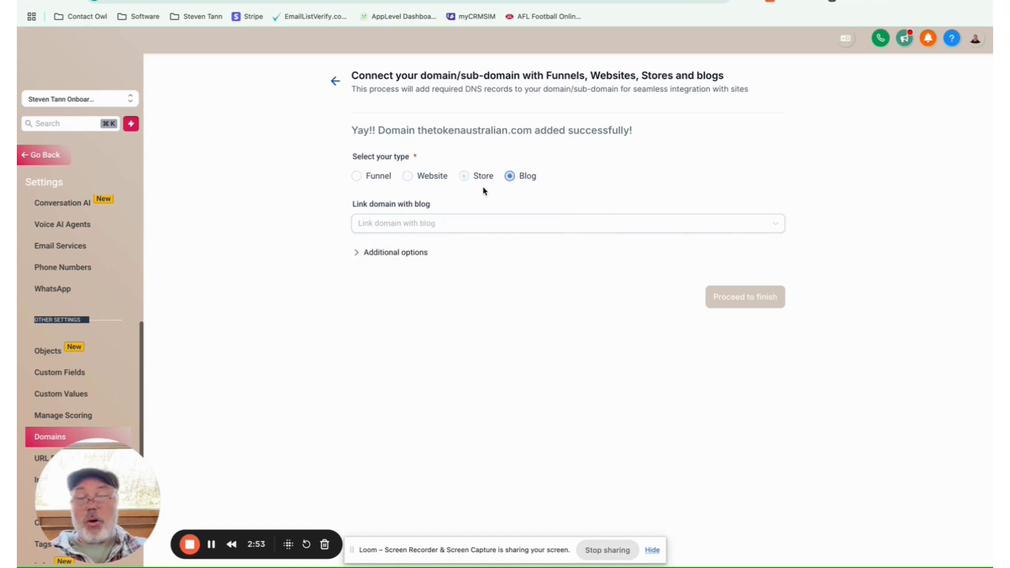
{"action": "left_click", "coordinate": [358, 176]}
View the default 404/Error Page option and finish the domain setup without linking a funnel.
{"action": "left_click", "coordinate": [356, 255]}
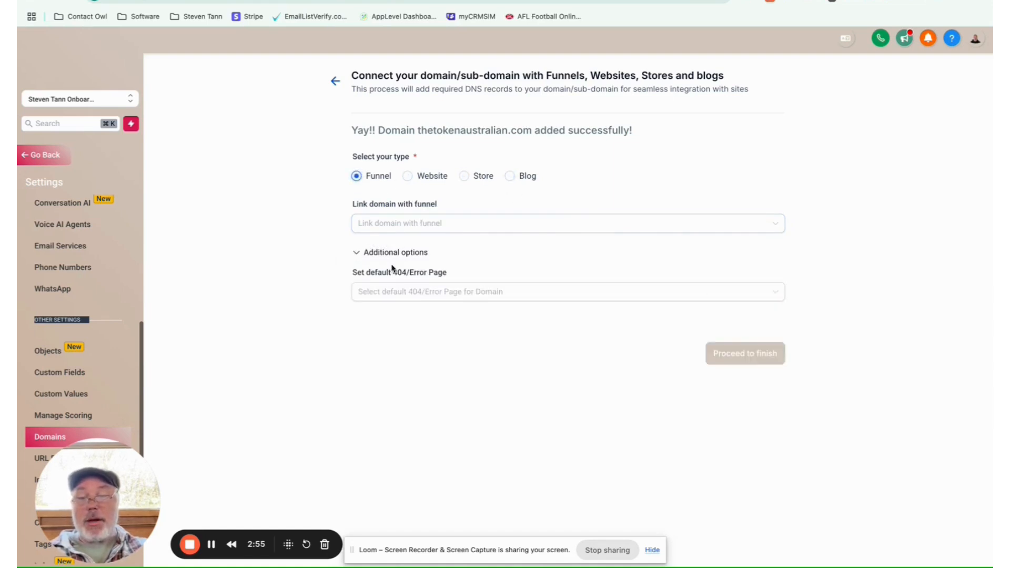
{"action": "left_click", "coordinate": [356, 250]}
{"action": "left_click", "coordinate": [361, 255]}
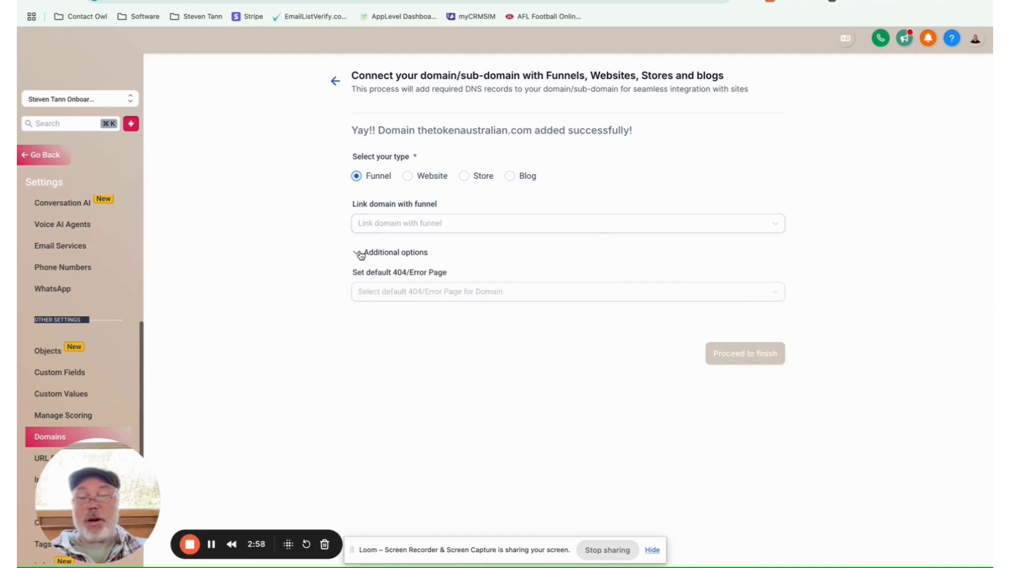
{"action": "left_click", "coordinate": [360, 255]}
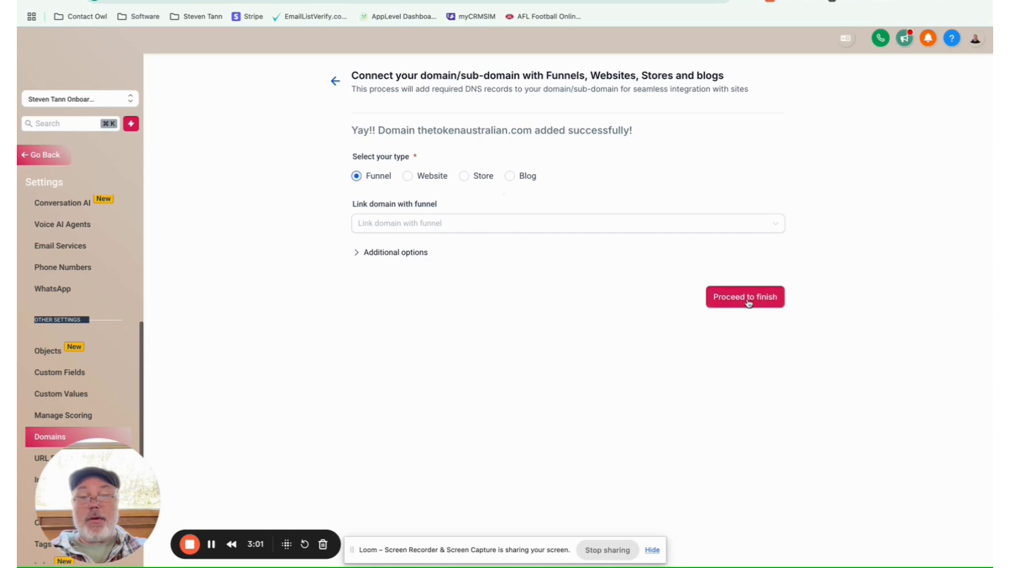
{"action": "left_click", "coordinate": [747, 298]}
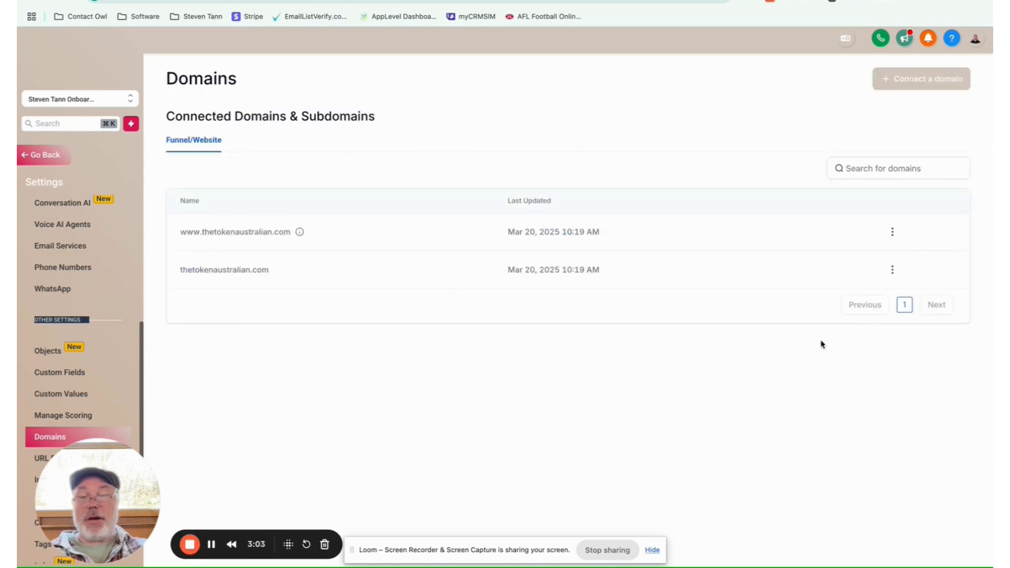
{"action": "mouse_move", "coordinate": [301, 233]}
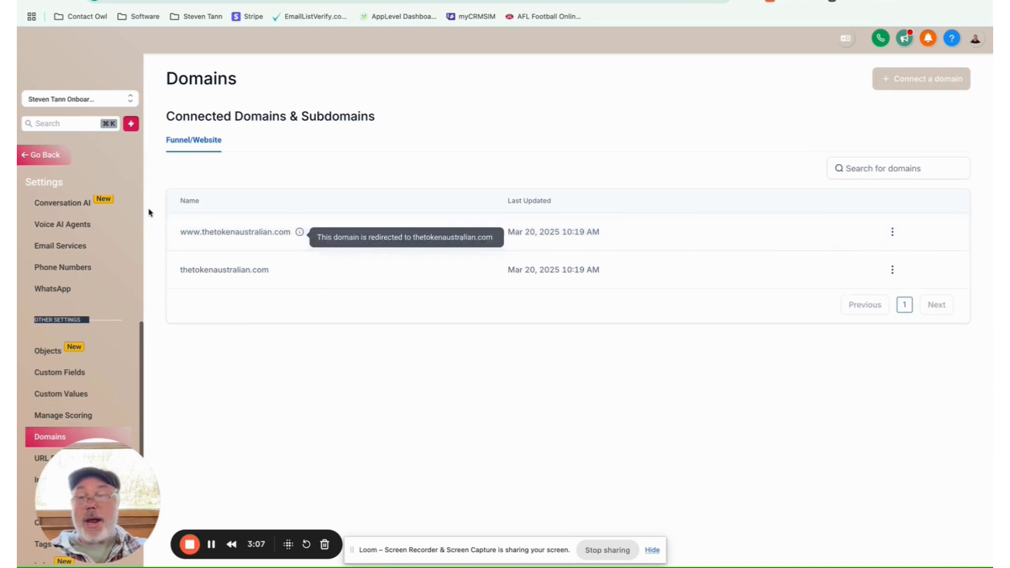
Open the settings of the B-003. Update Contact Information (Wrong Contact Info) funnel and view the domains available for it.
{"action": "left_click", "coordinate": [42, 155]}
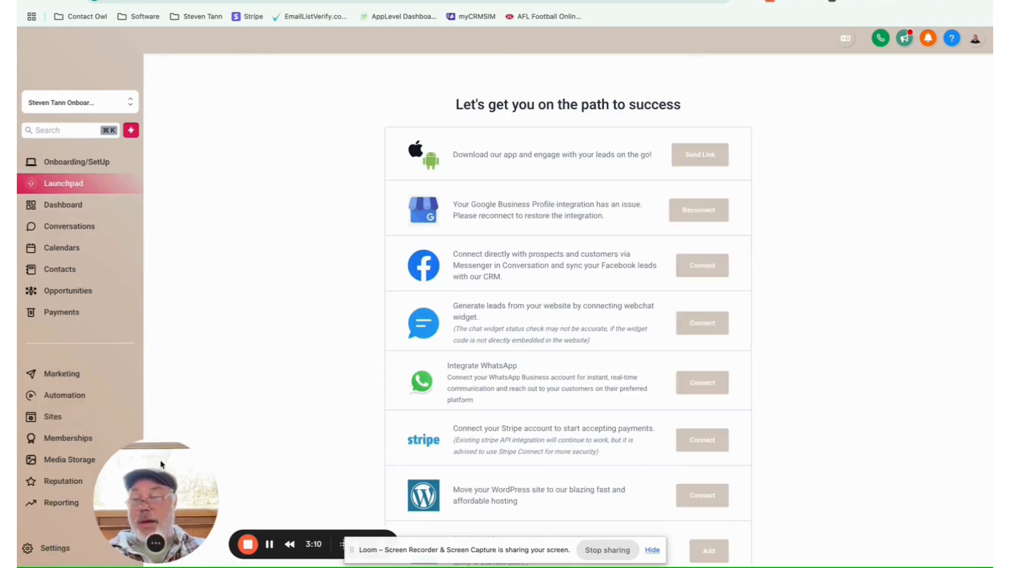
{"action": "left_click", "coordinate": [55, 417]}
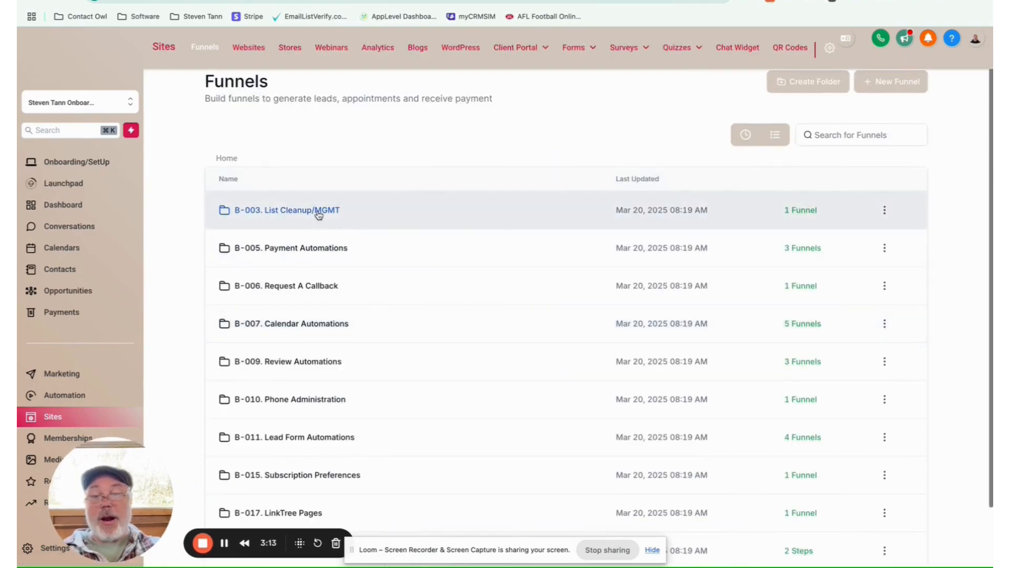
{"action": "left_click", "coordinate": [319, 212]}
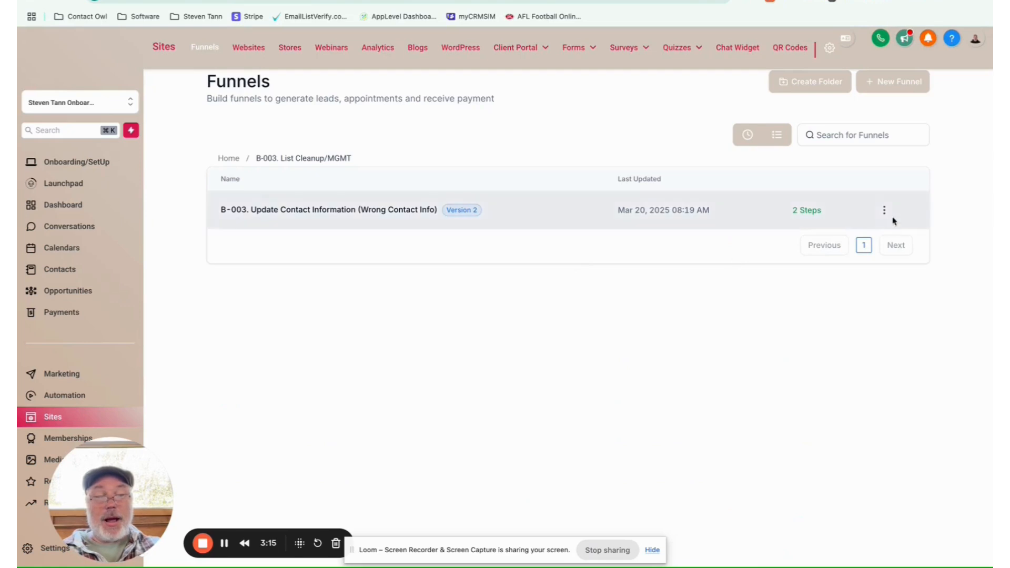
{"action": "left_click", "coordinate": [346, 210]}
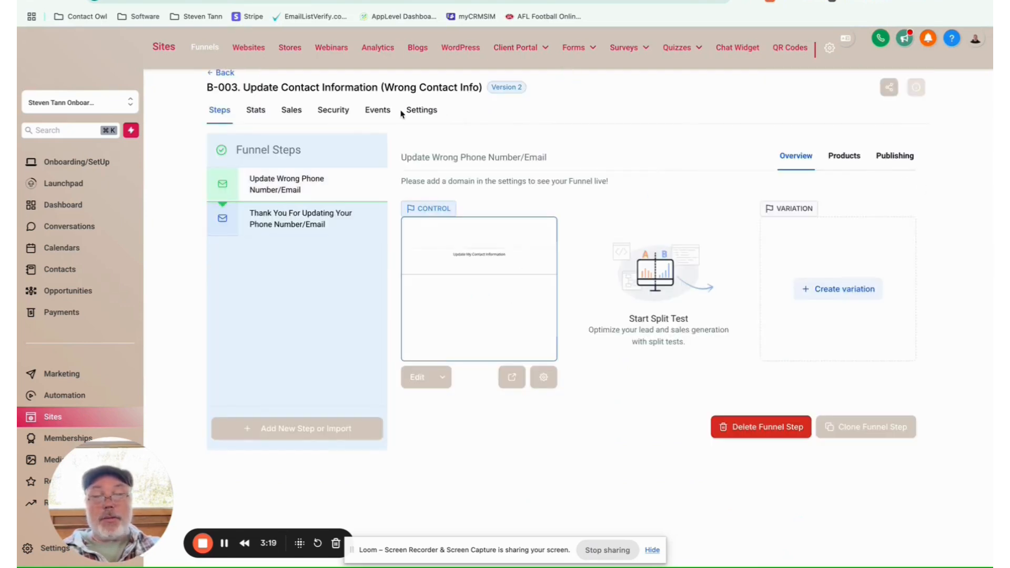
{"action": "left_click", "coordinate": [402, 112]}
{"action": "left_click", "coordinate": [672, 201]}
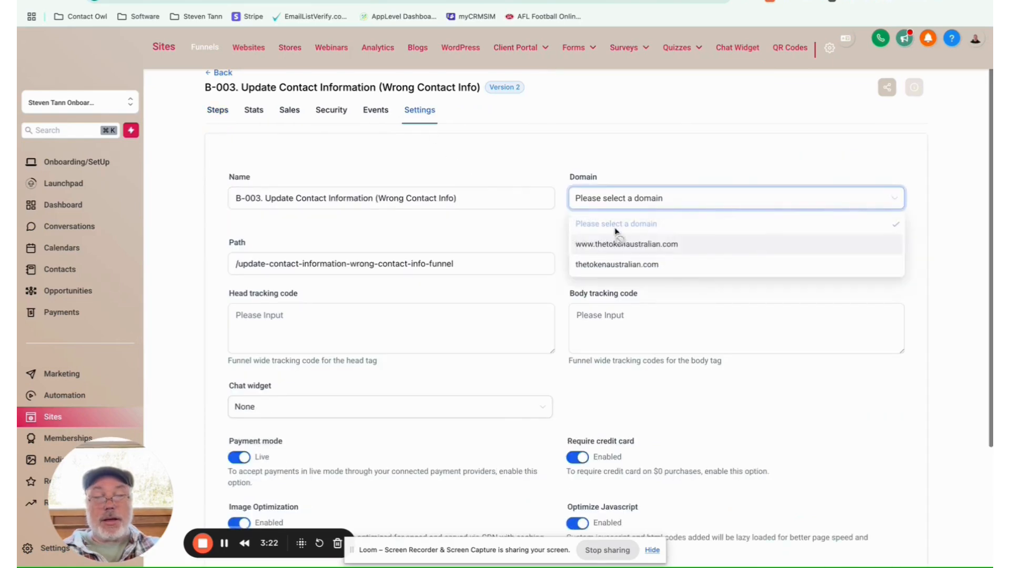
View the publishing details of the Update Wrong Phone Number/Email funnel step and return to the main funnels list.
{"action": "left_click", "coordinate": [218, 110]}
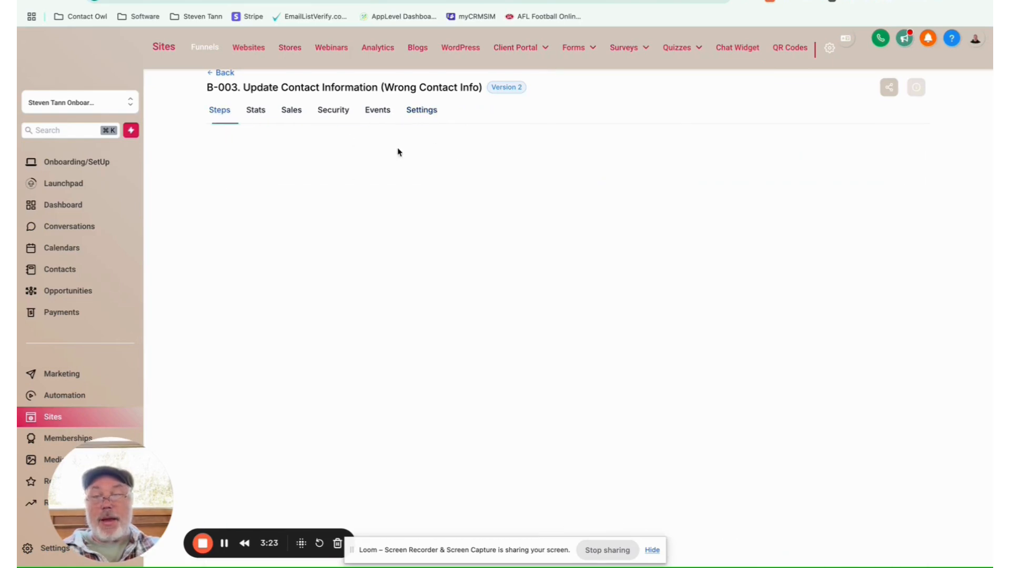
{"action": "left_click", "coordinate": [895, 158]}
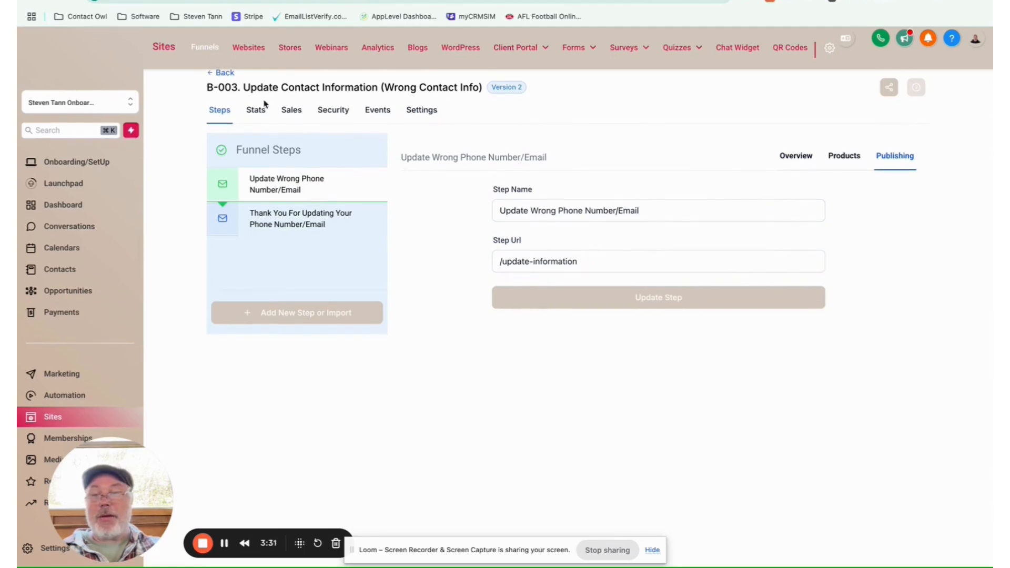
{"action": "left_click", "coordinate": [225, 73]}
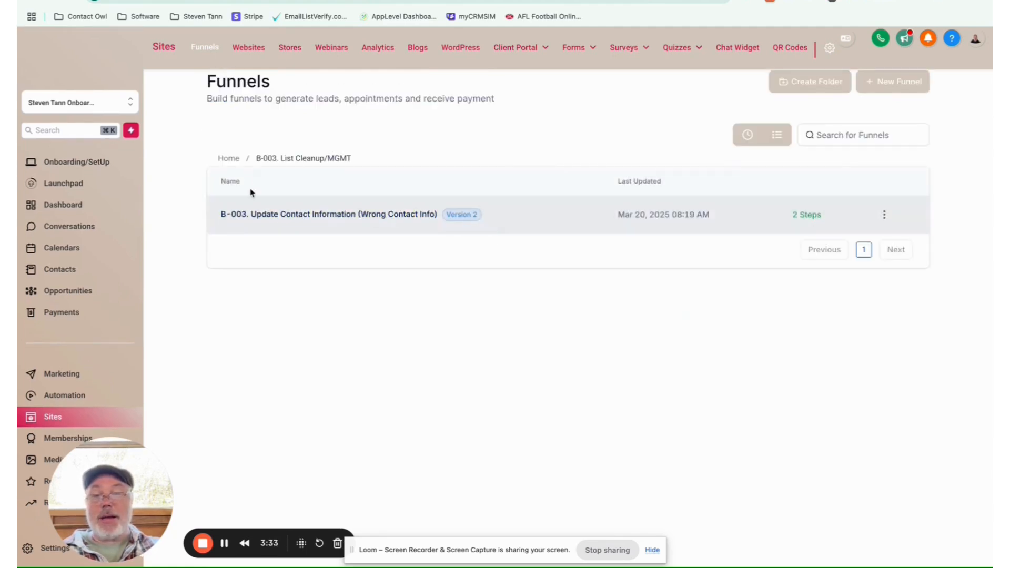
{"action": "left_click", "coordinate": [228, 158]}
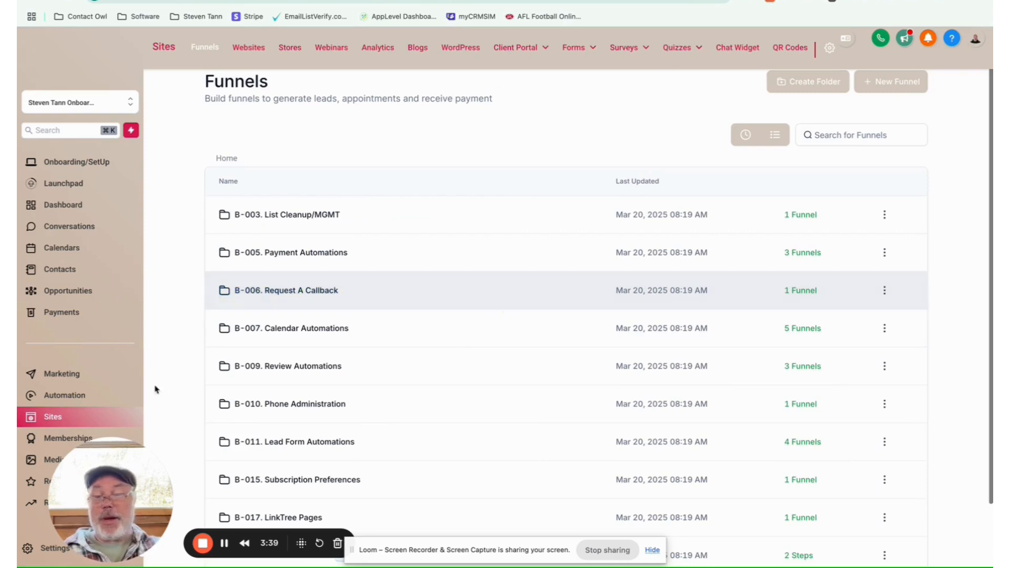
{"action": "left_click_drag", "start_coordinate": [116, 454], "coordinate": [95, 450]}
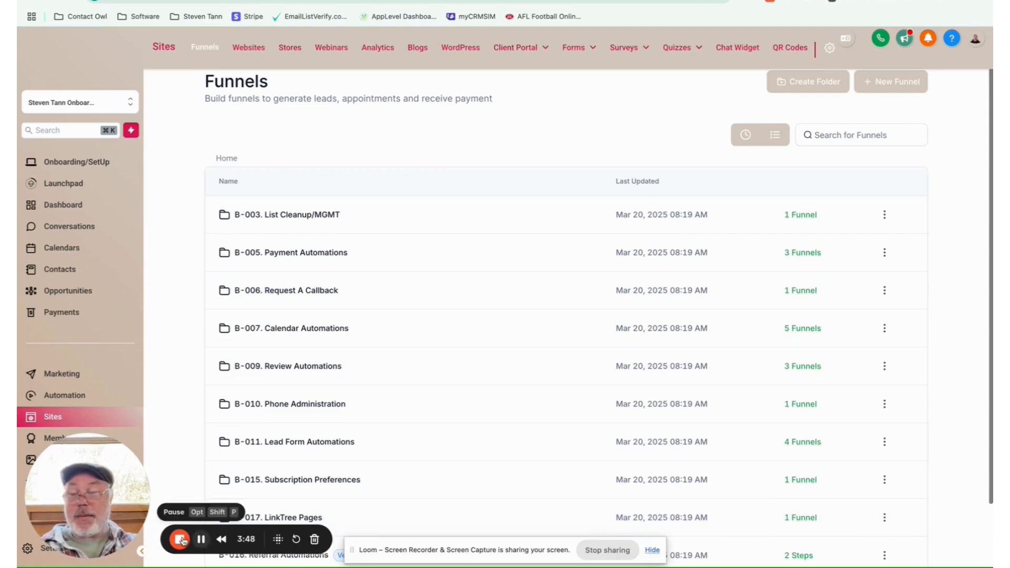
{"action": "left_click", "coordinate": [181, 540]}
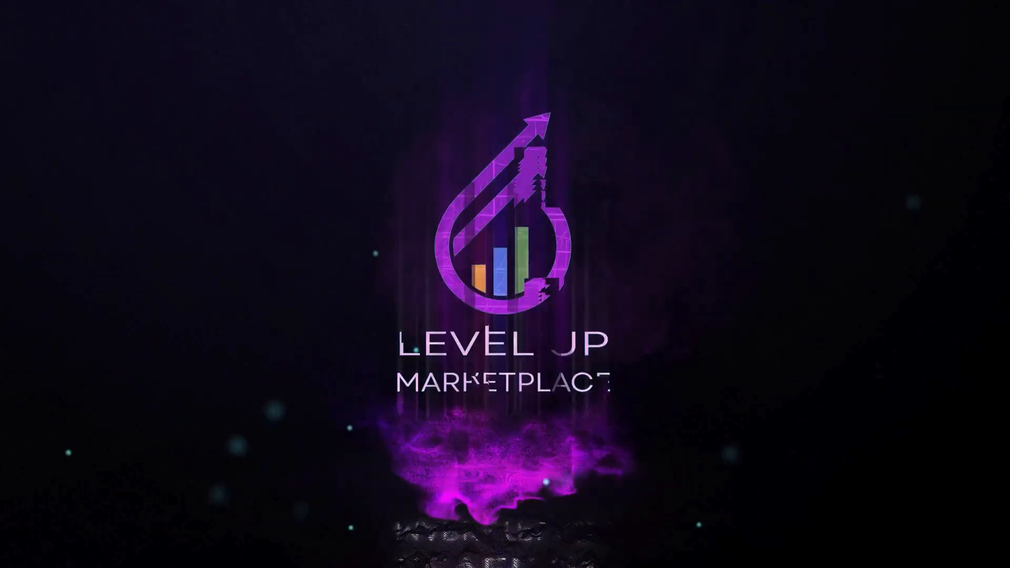